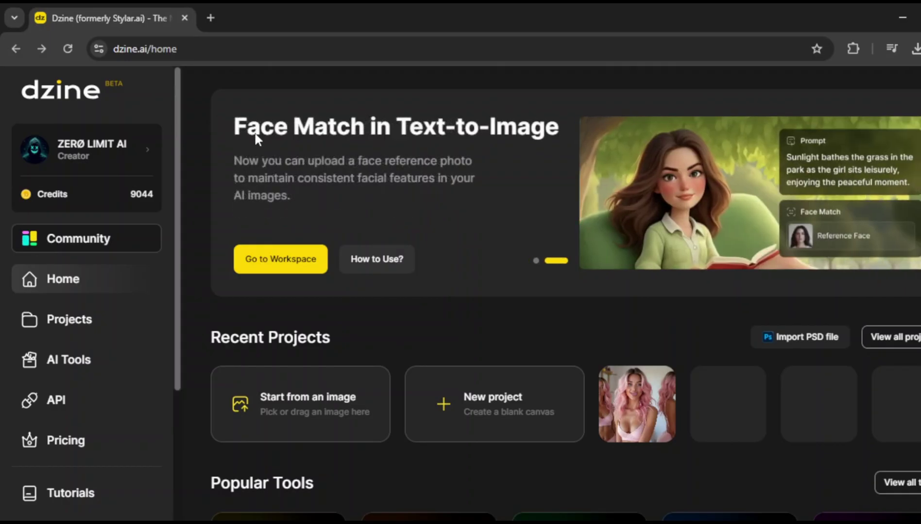
Step: Switch the home banner to Consistent Character and scroll down through the home page
{"action": "left_click", "coordinate": [538, 262]}
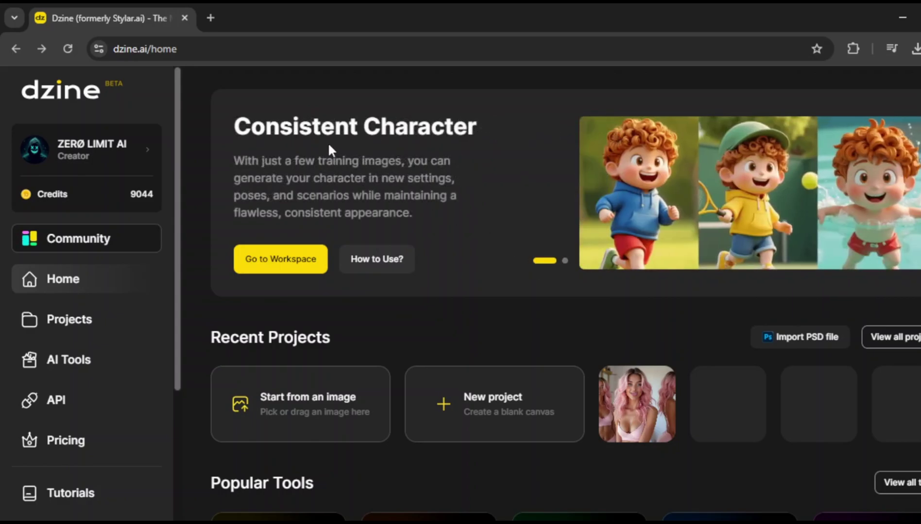
{"action": "scroll", "coordinate": [538, 323], "scroll_direction": "down", "scroll_amount": 3}
{"action": "scroll", "coordinate": [534, 369], "scroll_direction": "down", "scroll_amount": 3}
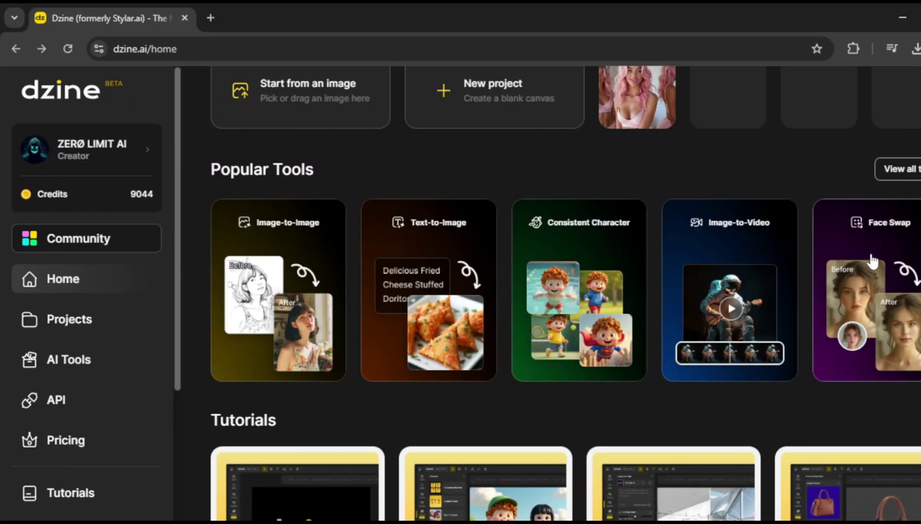
{"action": "scroll", "coordinate": [628, 414], "scroll_direction": "down", "scroll_amount": 4}
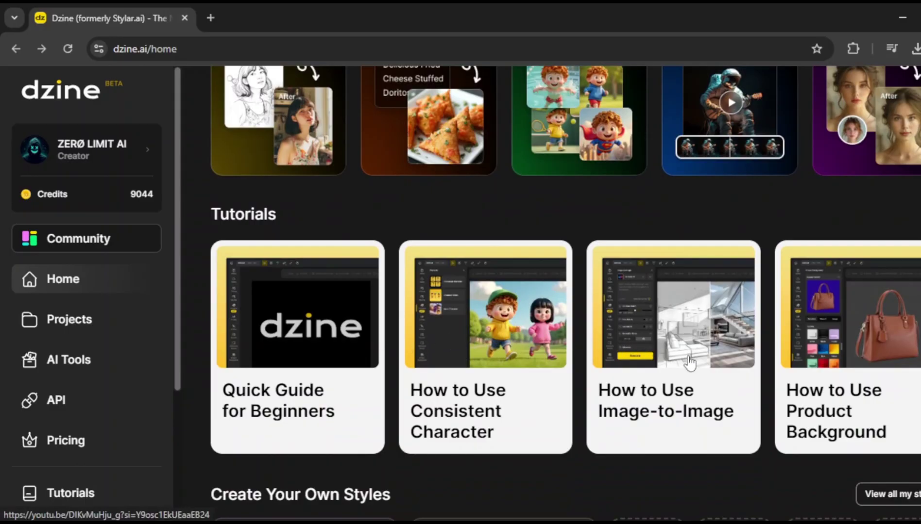
{"action": "scroll", "coordinate": [689, 362], "scroll_direction": "down", "scroll_amount": 5}
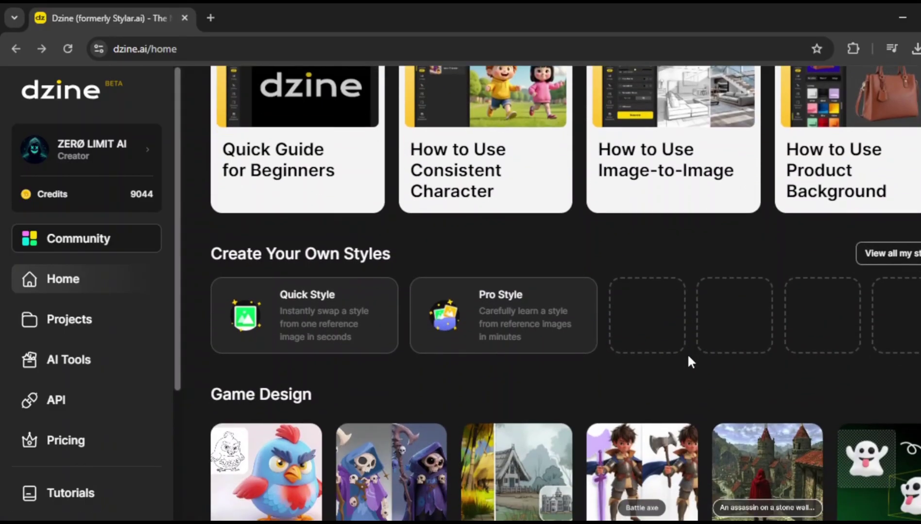
{"action": "scroll", "coordinate": [455, 372], "scroll_direction": "down", "scroll_amount": 5}
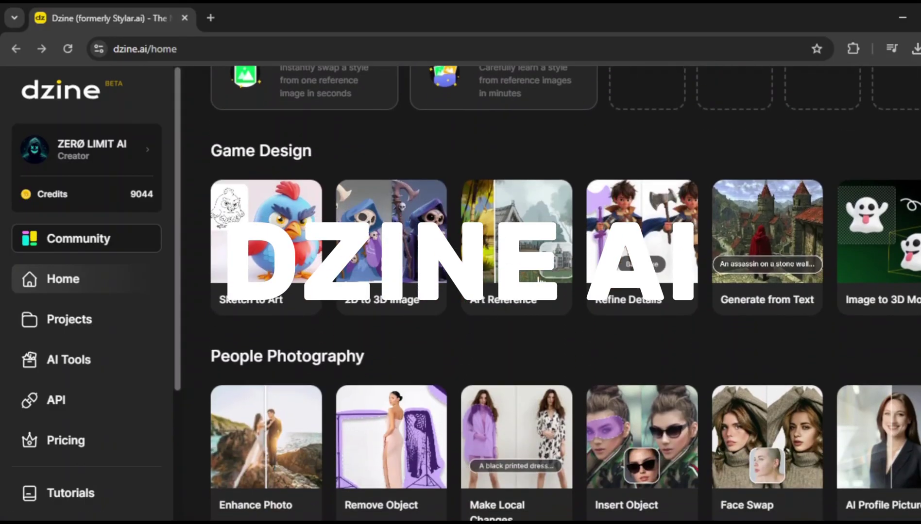
{"action": "scroll", "coordinate": [589, 377], "scroll_direction": "down", "scroll_amount": 4}
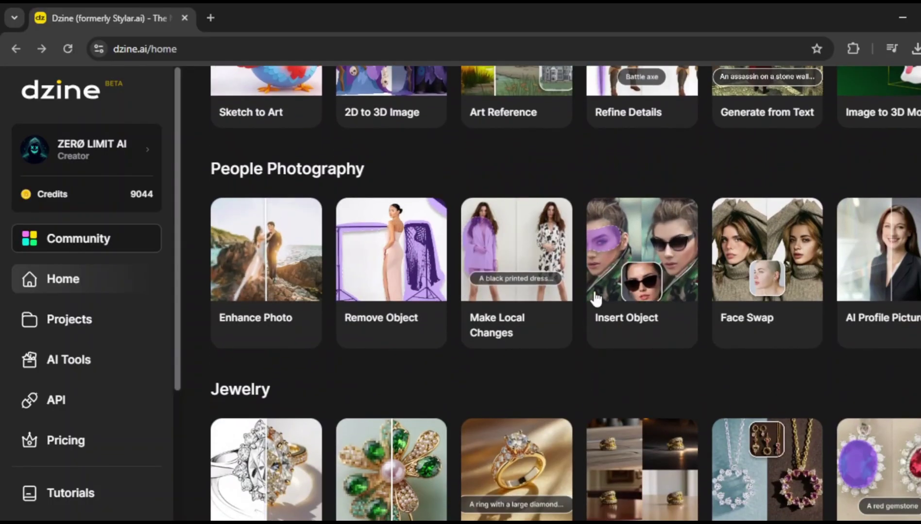
{"action": "scroll", "coordinate": [596, 299], "scroll_direction": "down", "scroll_amount": 8}
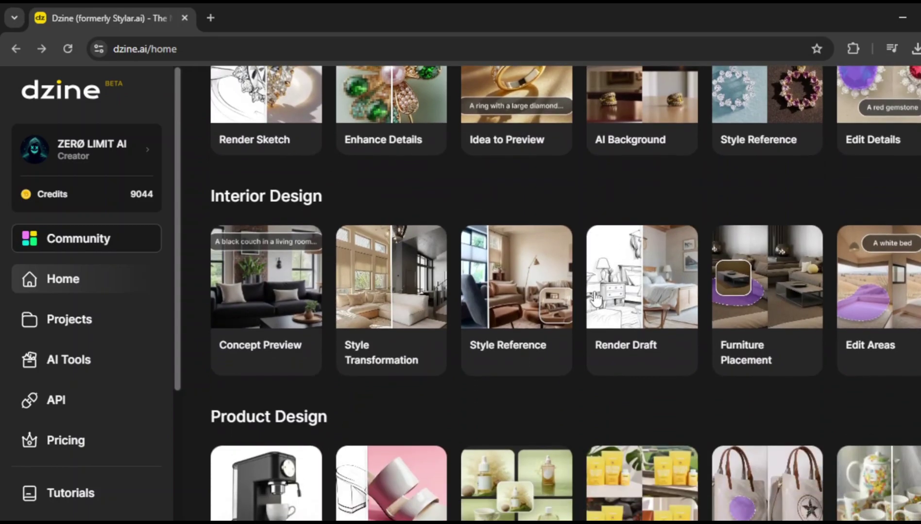
{"action": "scroll", "coordinate": [595, 300], "scroll_direction": "down", "scroll_amount": 9}
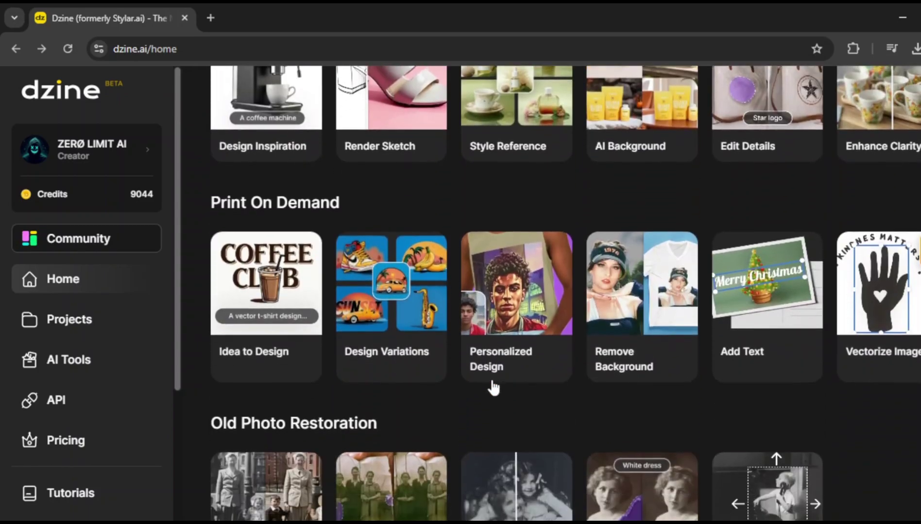
{"action": "scroll", "coordinate": [493, 388], "scroll_direction": "down", "scroll_amount": 7}
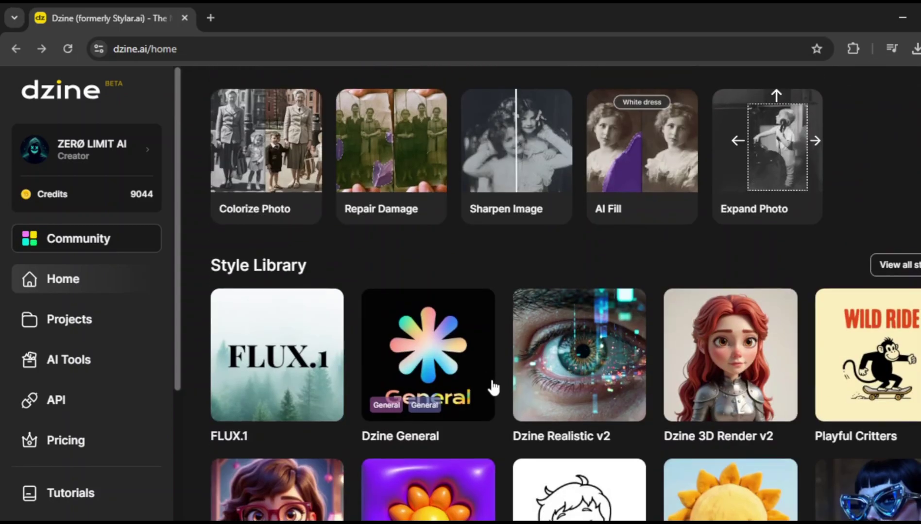
Step: Return to the top and start a blank project with a 1:1, 1536 × 1536 canvas
{"action": "key", "text": "Home"}
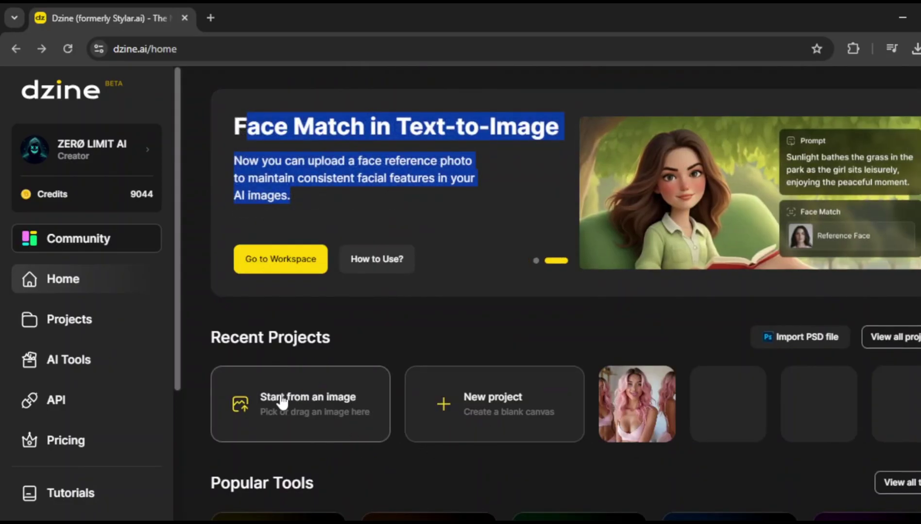
{"action": "left_click", "coordinate": [506, 433]}
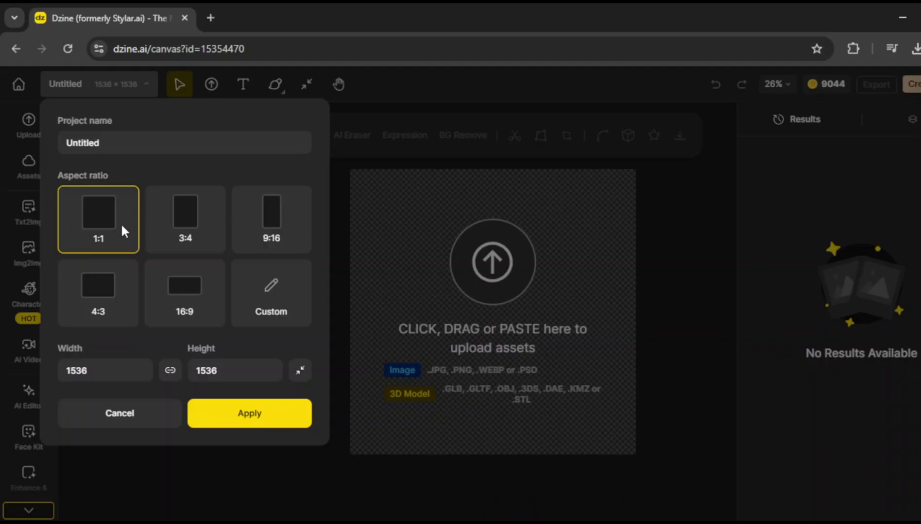
{"action": "left_click", "coordinate": [234, 427]}
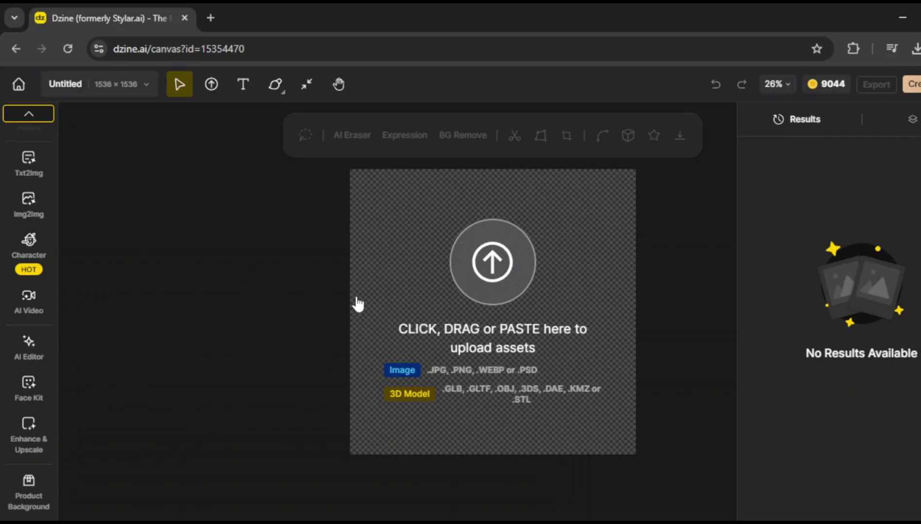
Step: Bring up the Character tools and preview the Consistent Character generator before going back
{"action": "scroll", "coordinate": [34, 311], "scroll_direction": "up", "scroll_amount": 2}
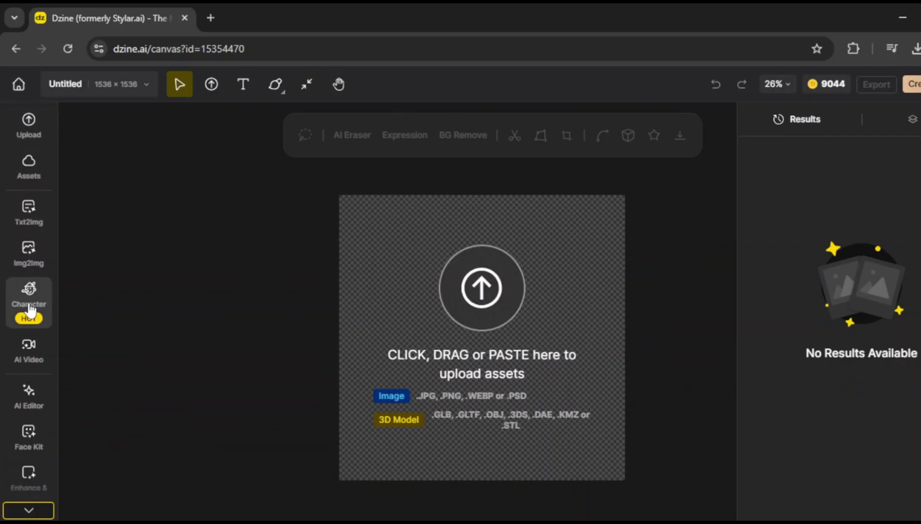
{"action": "left_click", "coordinate": [29, 306]}
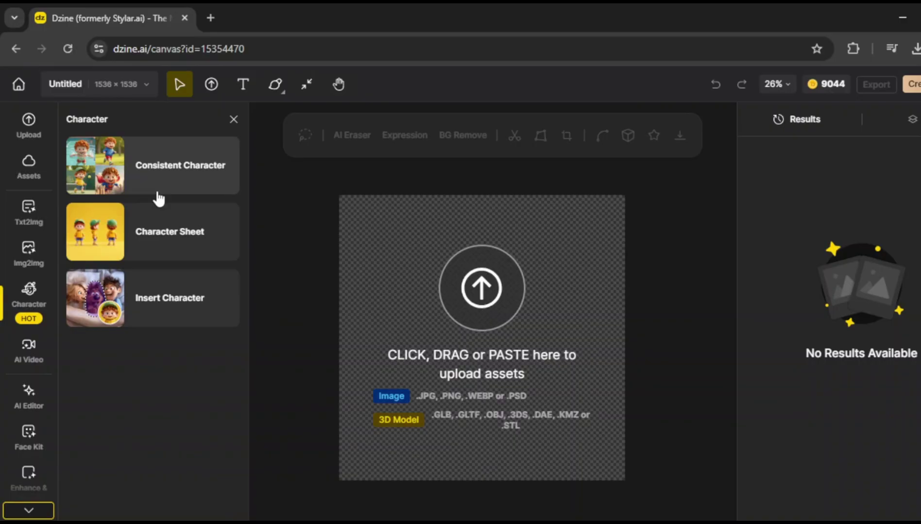
{"action": "left_click", "coordinate": [160, 178]}
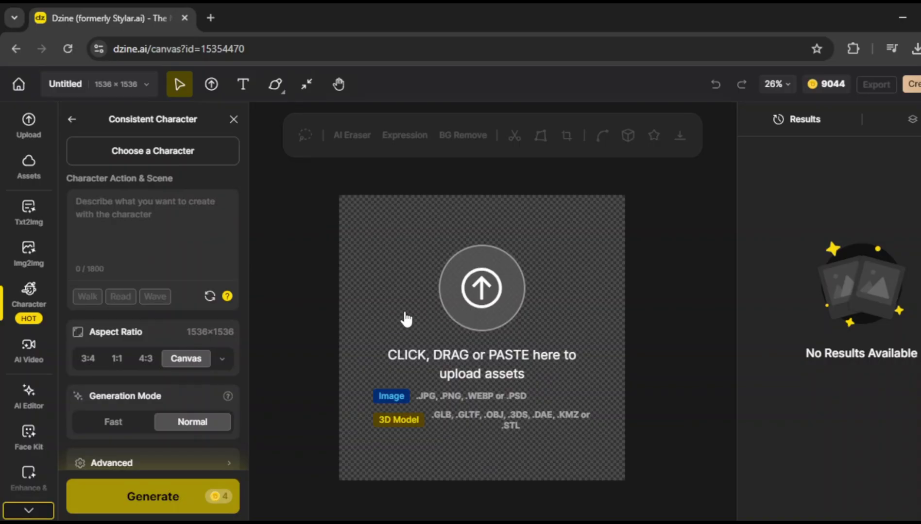
{"action": "left_click", "coordinate": [71, 120]}
Step: Open Character Sheet with the Joyful 3D style and select its description box
{"action": "left_click", "coordinate": [156, 225]}
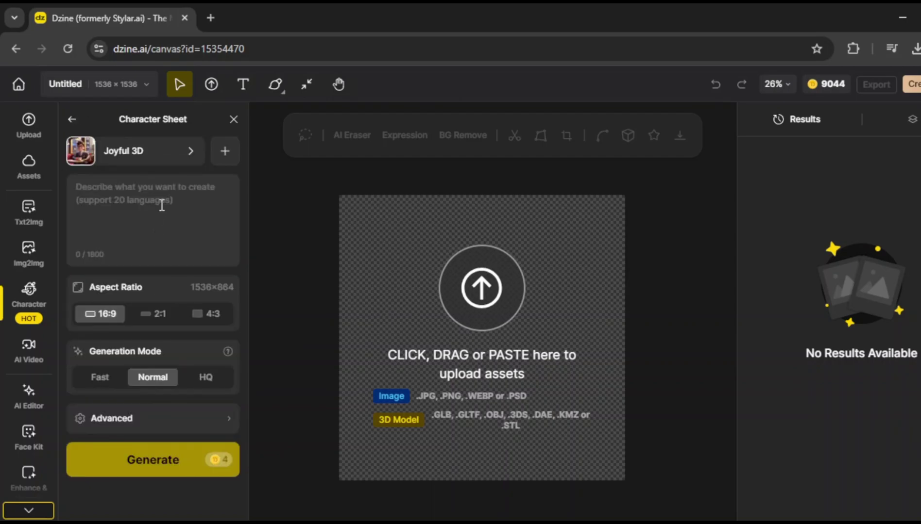
{"action": "left_click", "coordinate": [160, 162]}
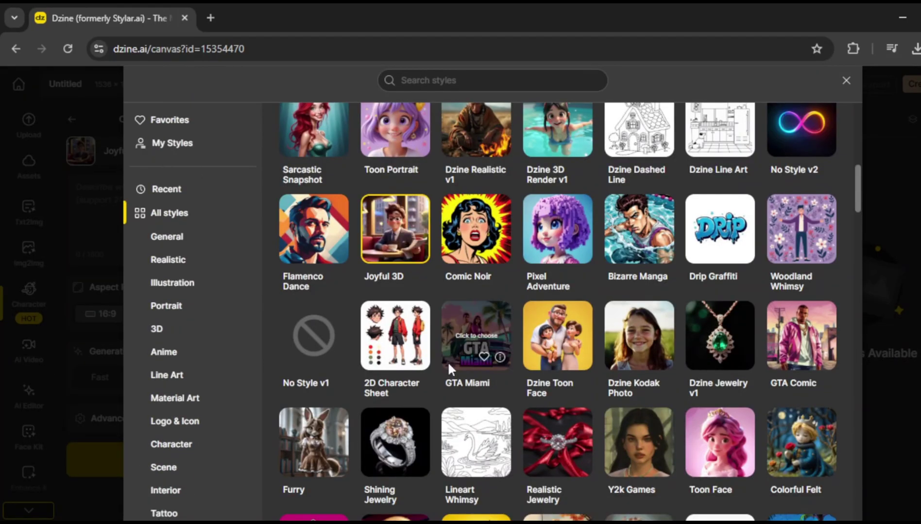
{"action": "scroll", "coordinate": [445, 311], "scroll_direction": "up", "scroll_amount": 5}
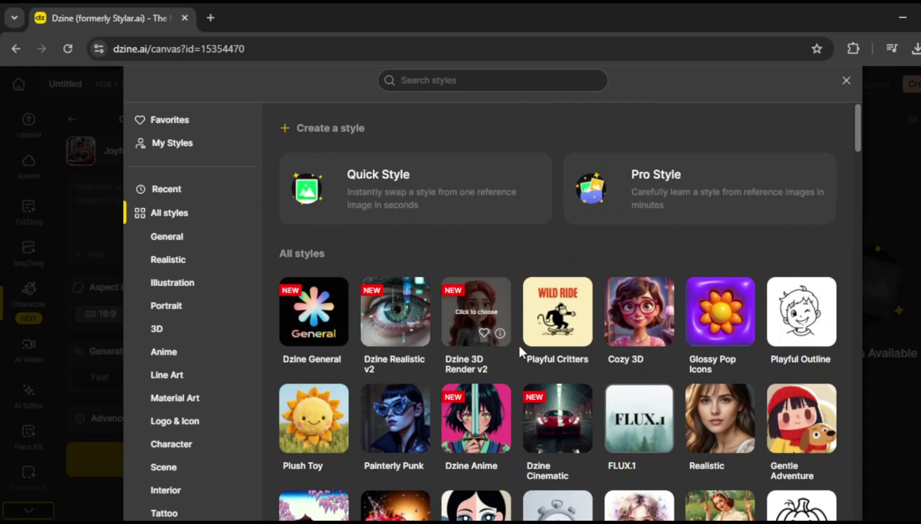
{"action": "scroll", "coordinate": [611, 369], "scroll_direction": "down", "scroll_amount": 1}
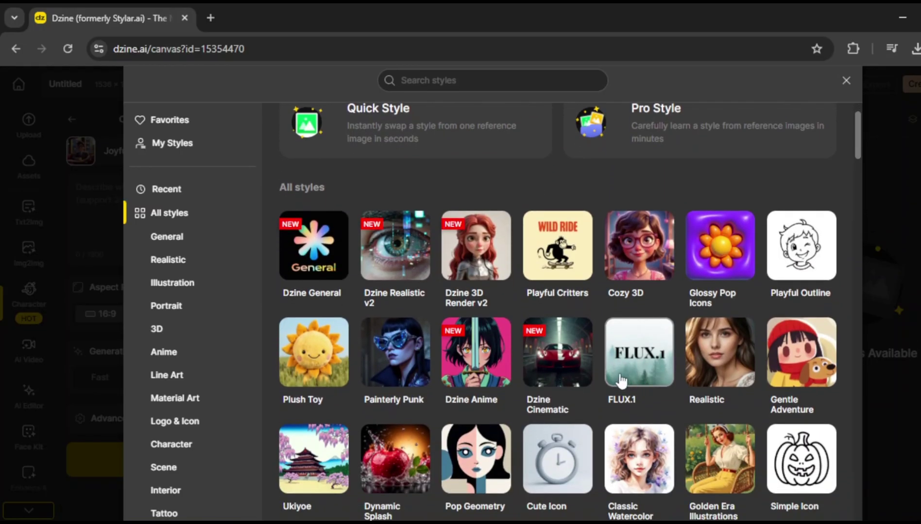
{"action": "scroll", "coordinate": [594, 436], "scroll_direction": "down", "scroll_amount": 5}
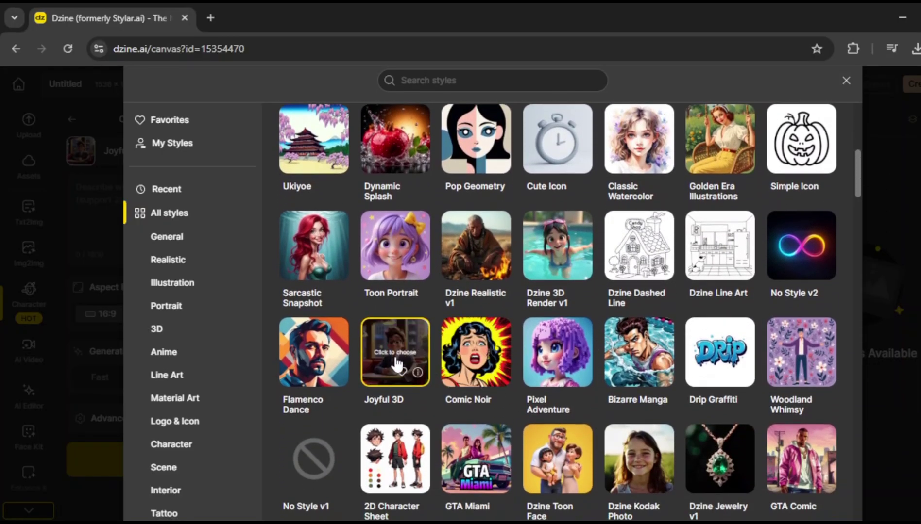
{"action": "left_click", "coordinate": [395, 362]}
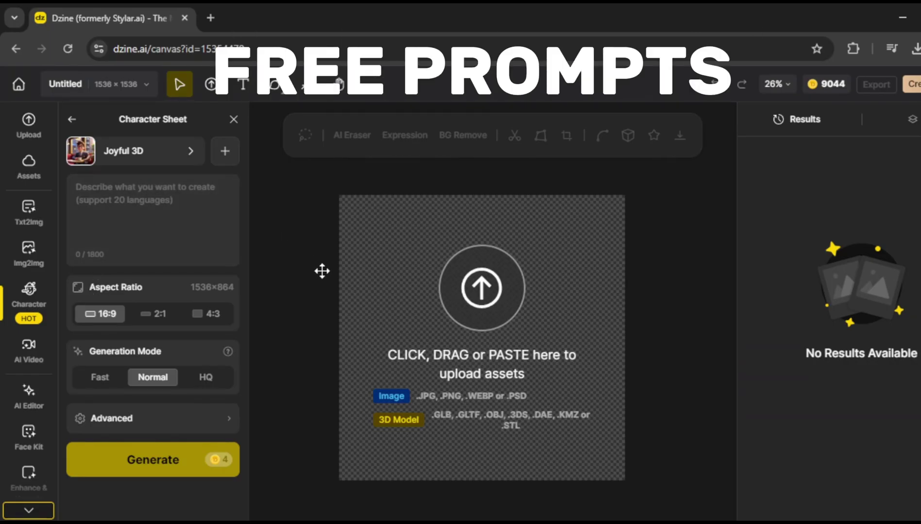
{"action": "left_click", "coordinate": [137, 194]}
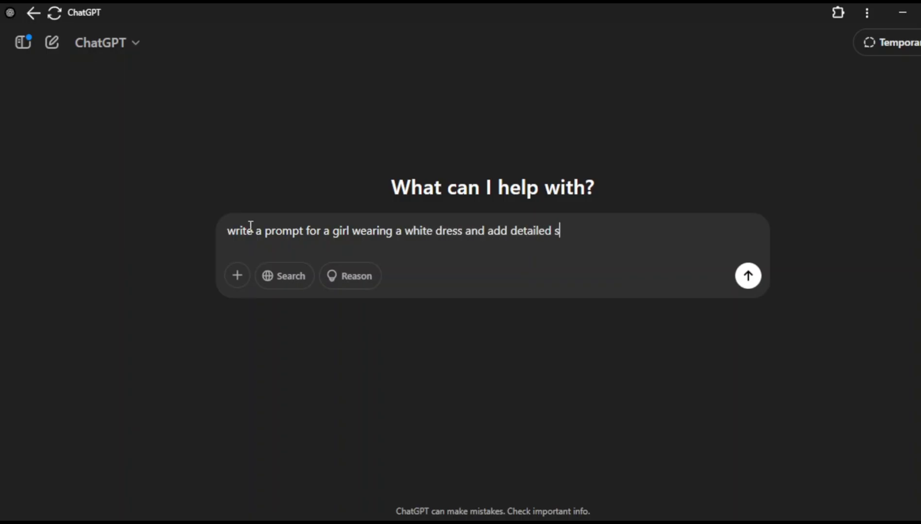
Step: Get ChatGPT's white-dress girl prompt and paste it into Dzine's character description
{"action": "key", "text": "Return"}
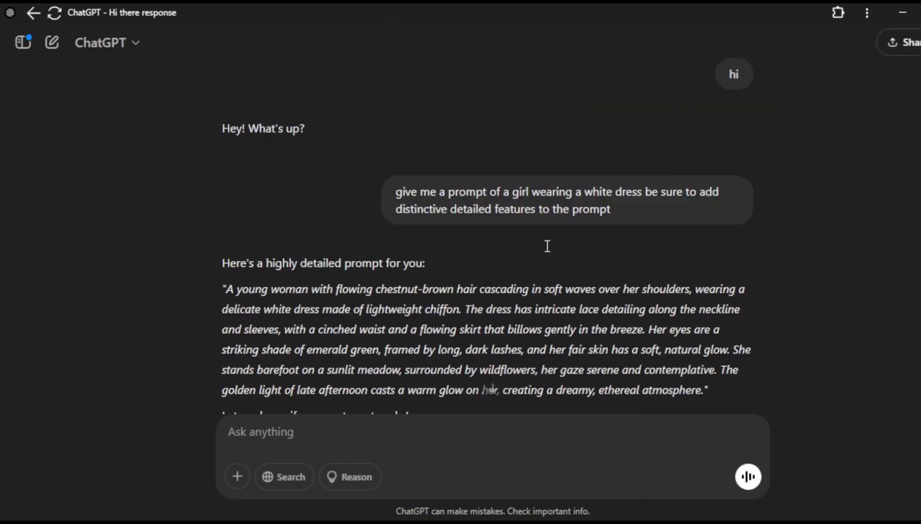
{"action": "scroll", "coordinate": [547, 246], "scroll_direction": "down", "scroll_amount": 3}
{"action": "left_click_drag", "start_coordinate": [224, 163], "coordinate": [711, 269]}
{"action": "key", "text": "ctrl+c"}
{"action": "left_click", "coordinate": [777, 437]}
{"action": "key", "text": "ctrl+v"}
Step: Expand the advanced generation settings and select the seed field
{"action": "scroll", "coordinate": [177, 495], "scroll_direction": "down", "scroll_amount": 1}
{"action": "left_click", "coordinate": [200, 465]}
{"action": "left_click", "coordinate": [328, 176]}
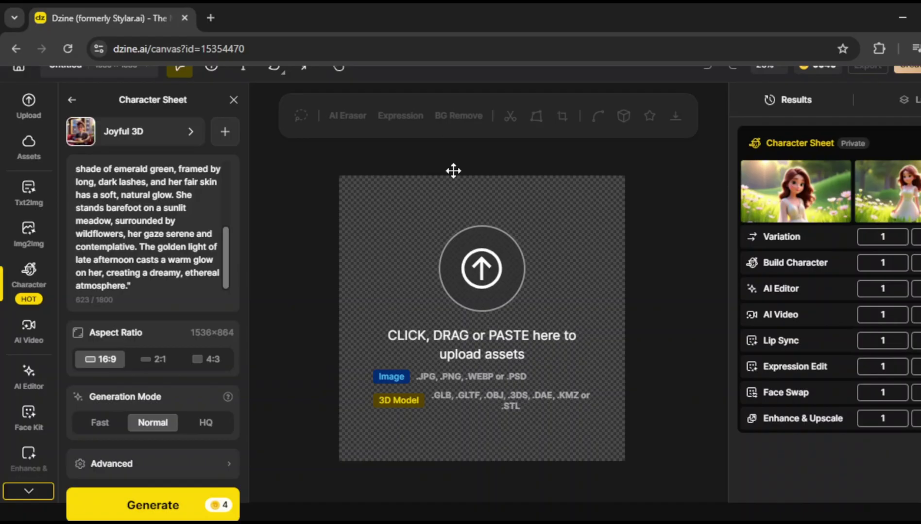
Step: Preview the white-dress girl character sheet results full size and place one on the canvas
{"action": "mouse_move", "coordinate": [820, 178]}
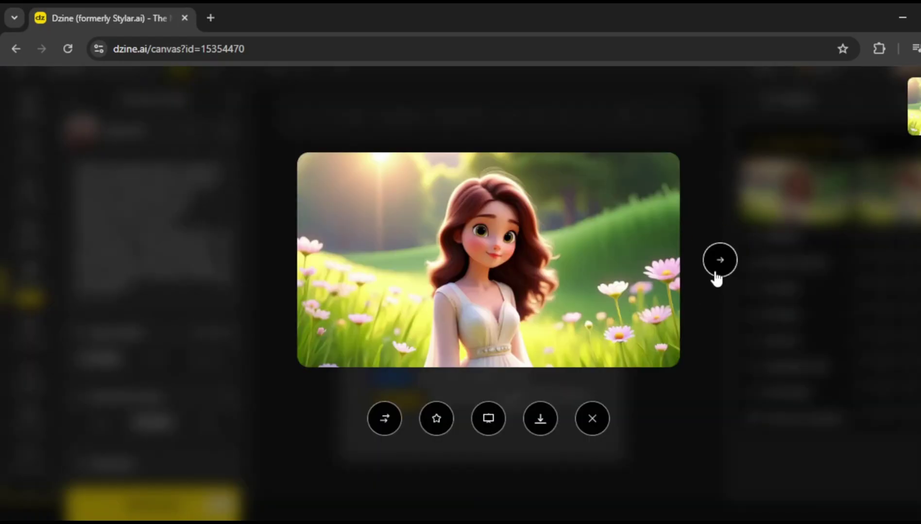
{"action": "left_click", "coordinate": [719, 262]}
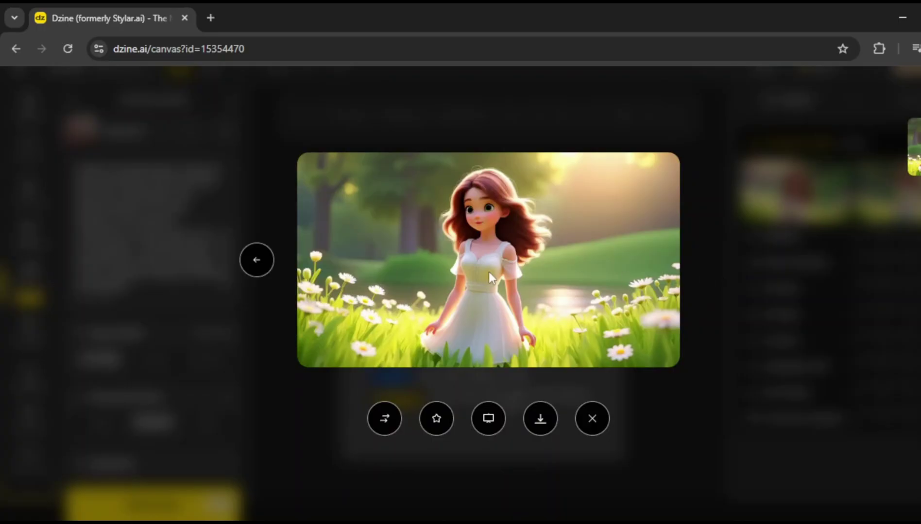
{"action": "left_click", "coordinate": [684, 367]}
{"action": "left_click", "coordinate": [812, 173]}
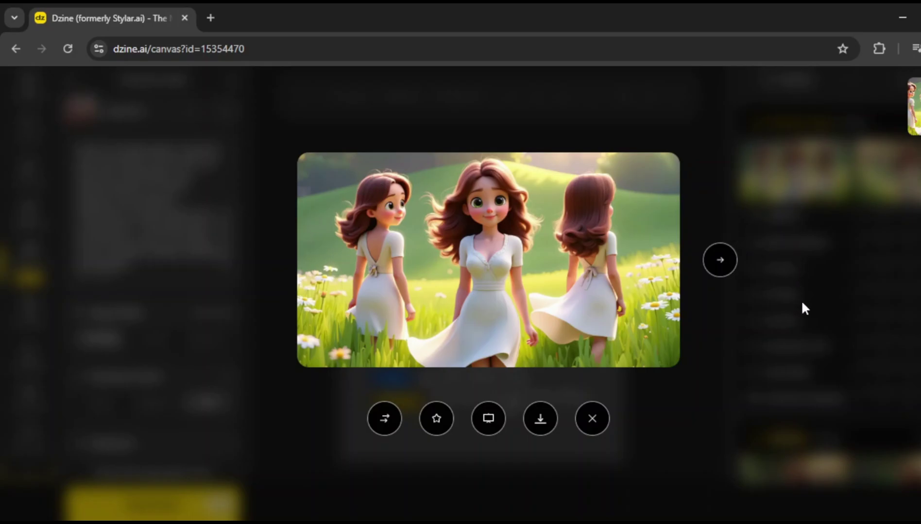
{"action": "left_click", "coordinate": [815, 328]}
{"action": "double_click", "coordinate": [771, 167]}
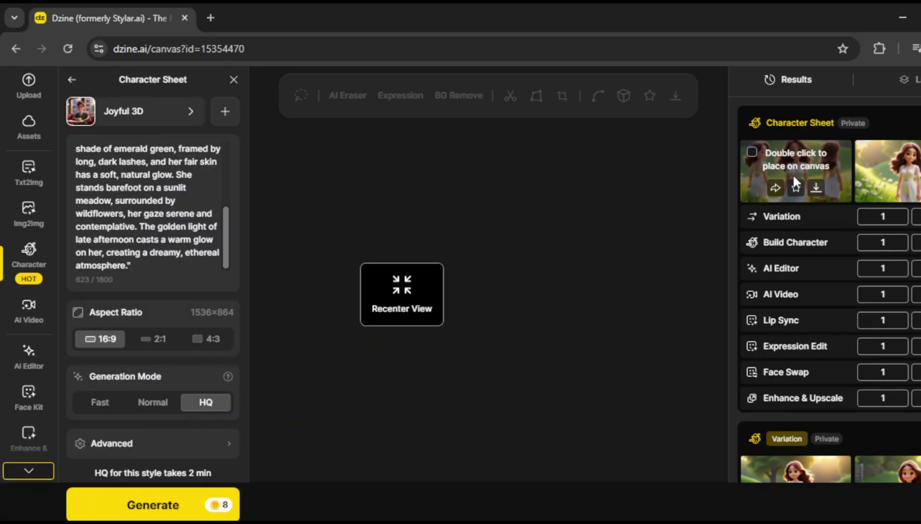
{"action": "left_click", "coordinate": [797, 180]}
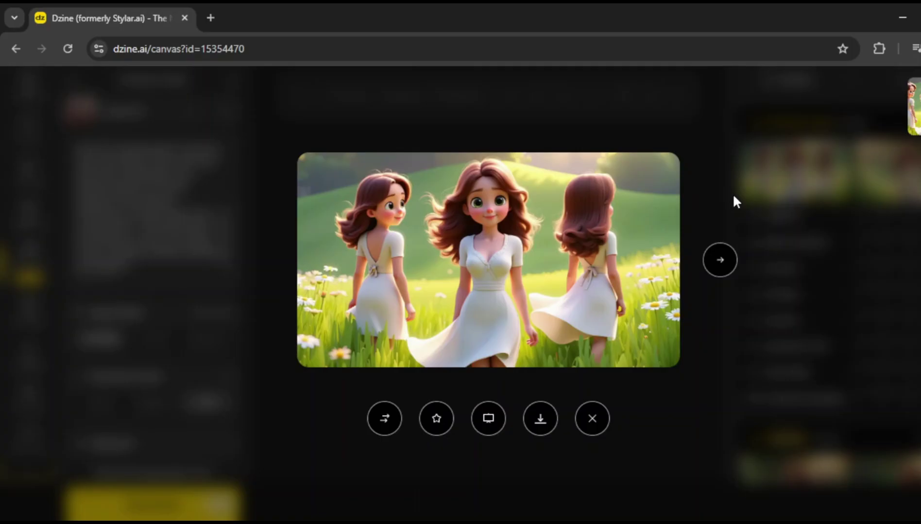
{"action": "left_click", "coordinate": [735, 308]}
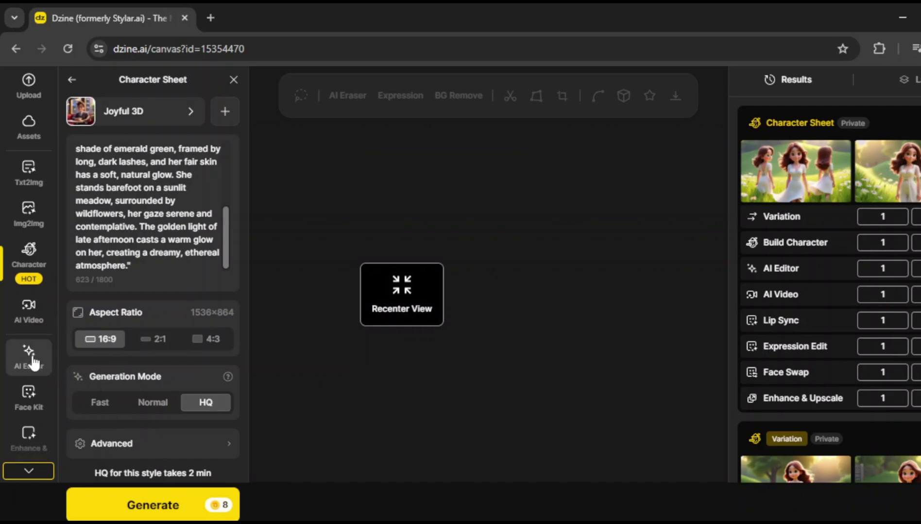
Step: With AI editing tools open, place the three-angle girl image on the canvas and recenter
{"action": "left_click", "coordinate": [20, 364]}
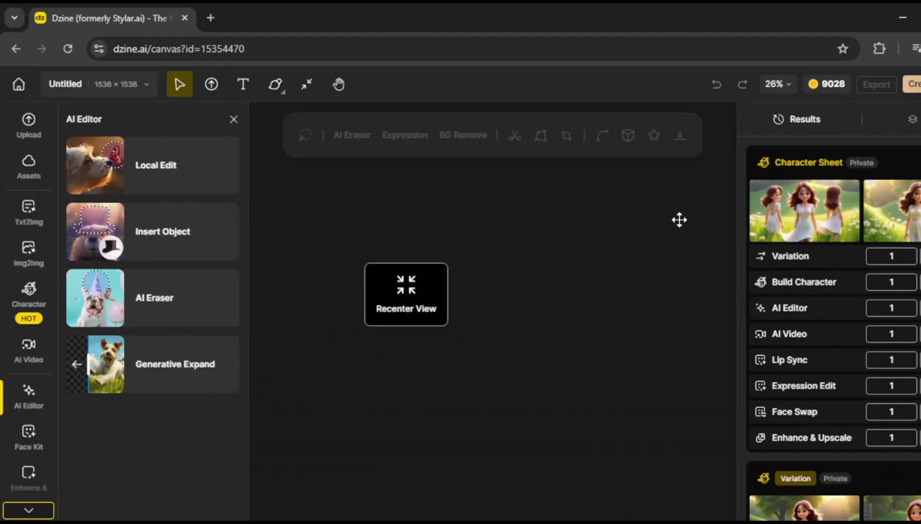
{"action": "mouse_move", "coordinate": [807, 206]}
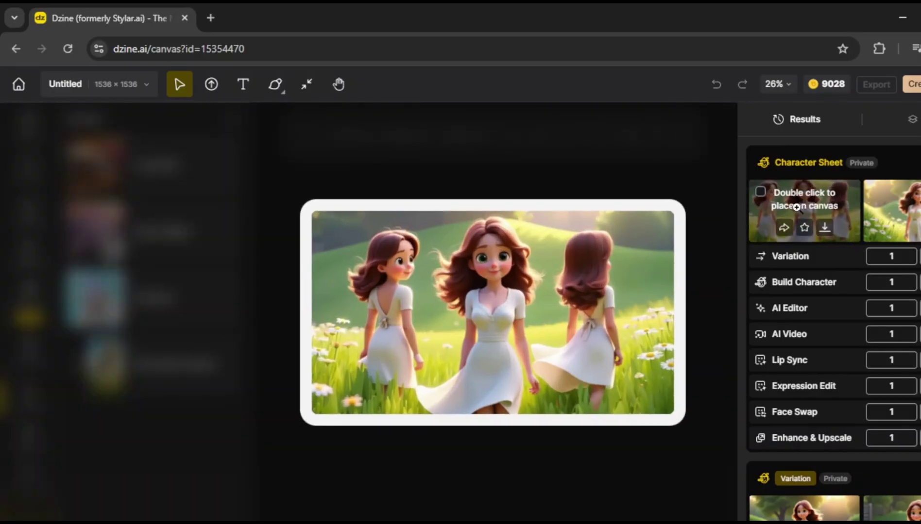
{"action": "double_click", "coordinate": [797, 207]}
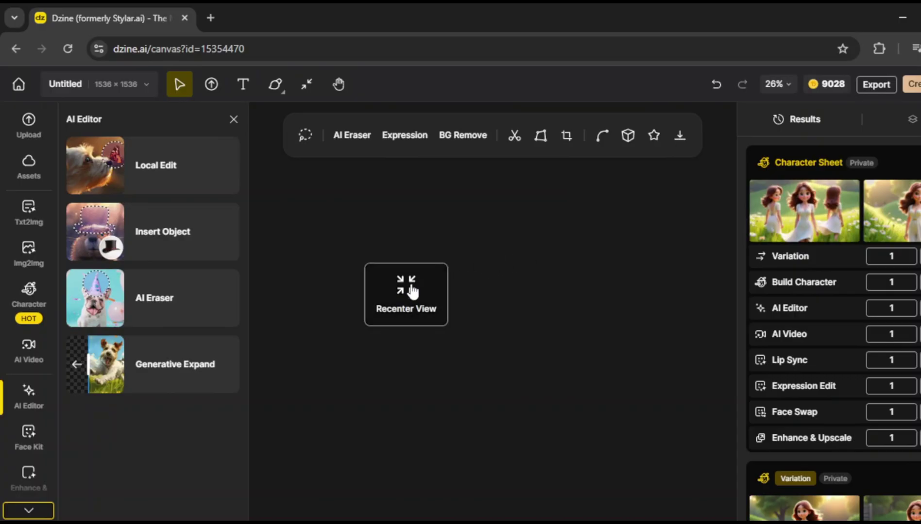
{"action": "left_click", "coordinate": [417, 310]}
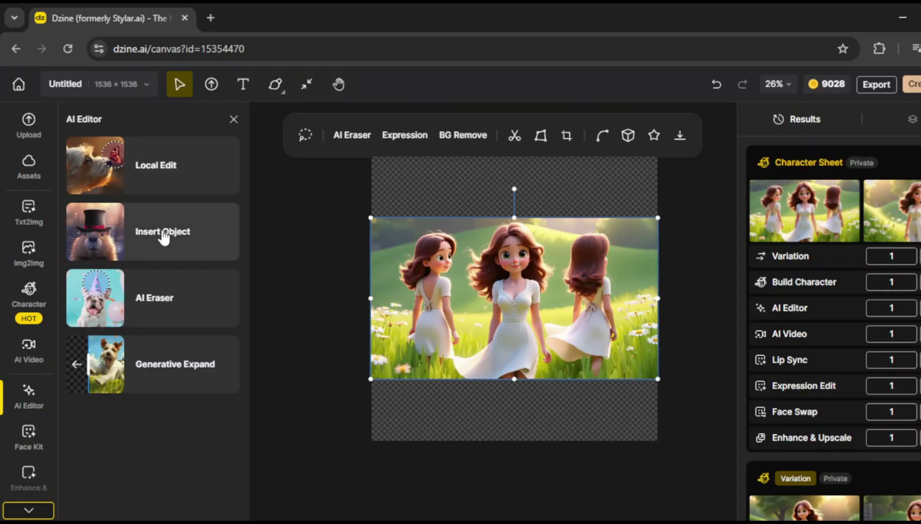
Step: Local Edit the middle girl's head with 'a hat' and place the purple beret result
{"action": "left_click", "coordinate": [194, 246]}
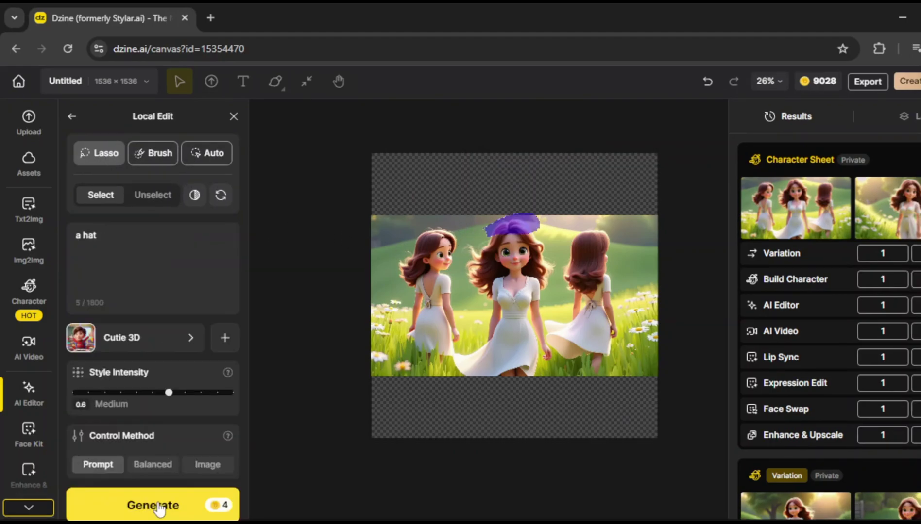
{"action": "left_click", "coordinate": [159, 509]}
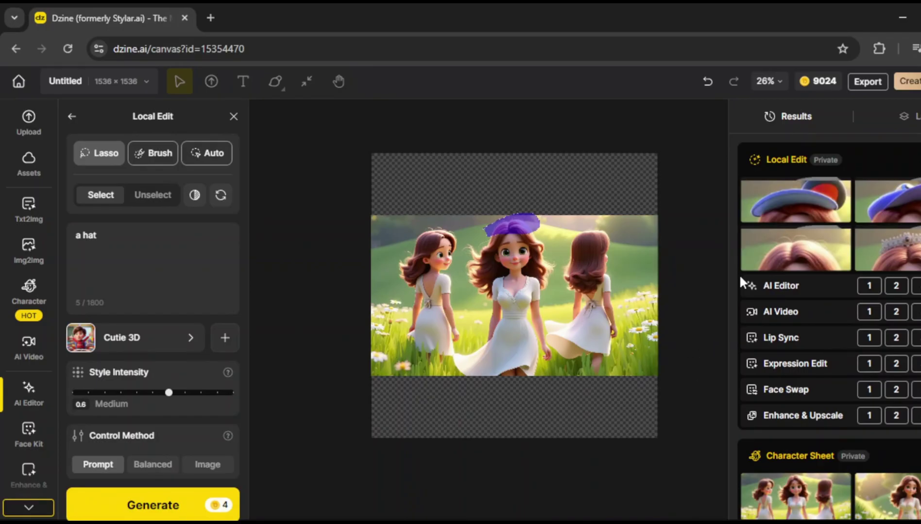
{"action": "mouse_move", "coordinate": [754, 218]}
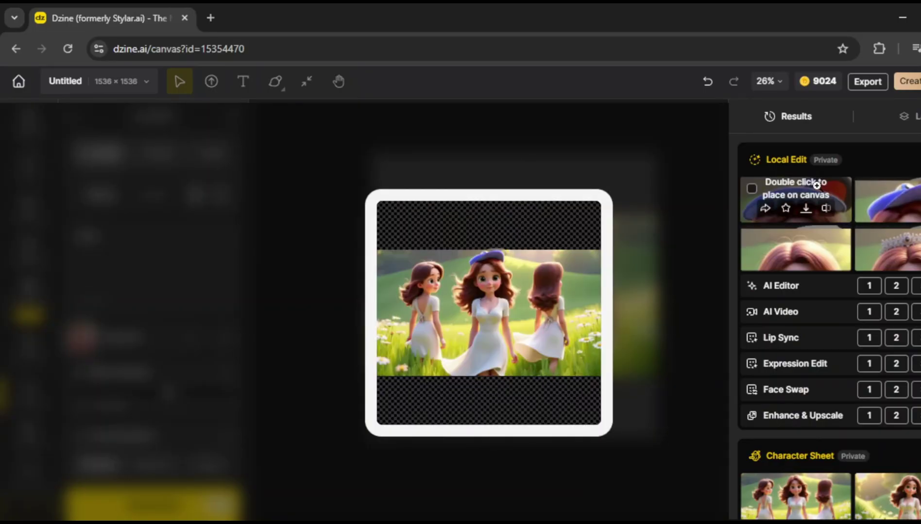
{"action": "left_click", "coordinate": [883, 188]}
{"action": "left_click", "coordinate": [884, 189]}
{"action": "mouse_move", "coordinate": [882, 207]}
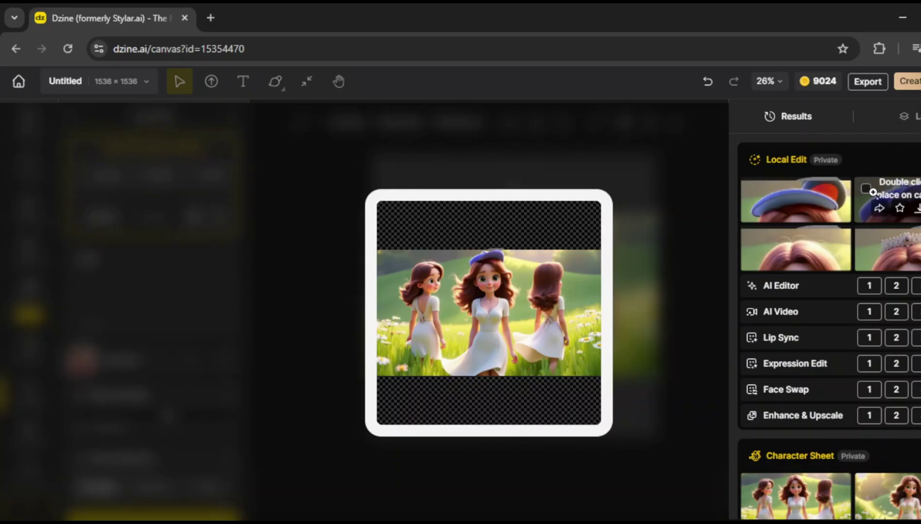
{"action": "double_click", "coordinate": [892, 194]}
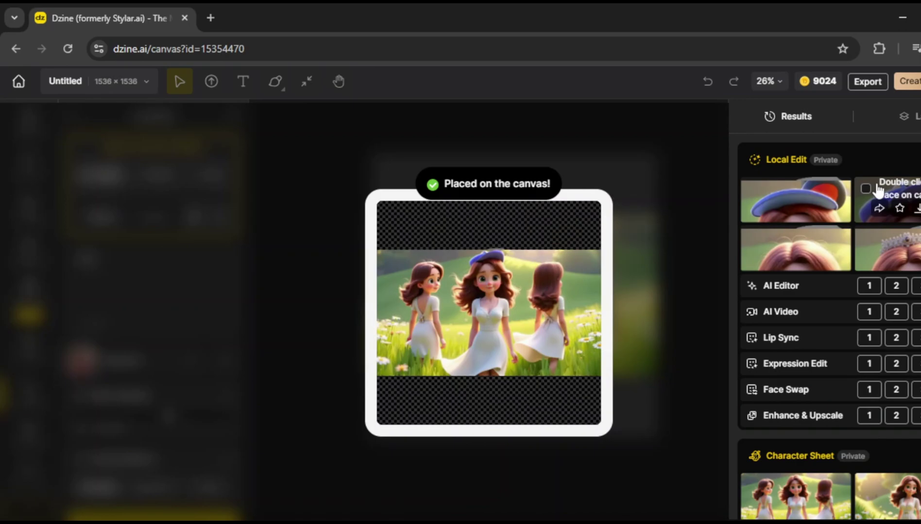
{"action": "left_click", "coordinate": [712, 190]}
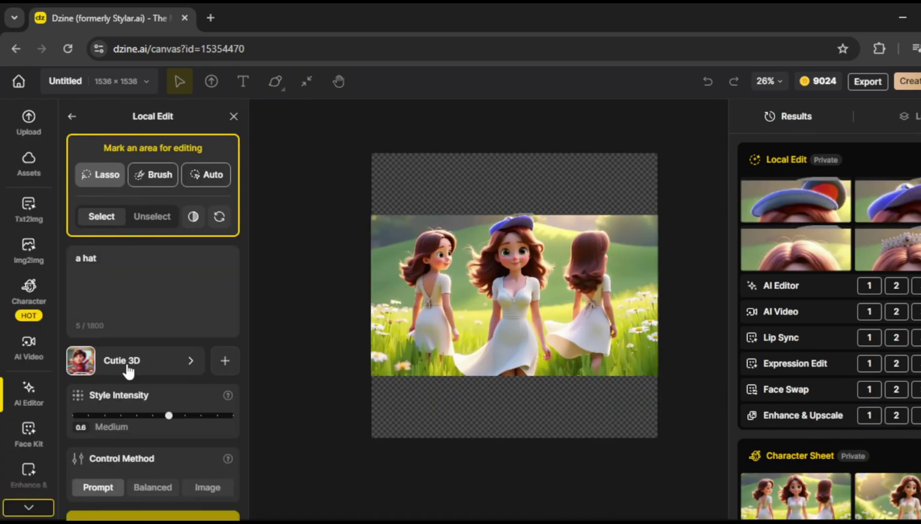
Step: Scroll the character tool list and bring up the Consistent Character generator
{"action": "scroll", "coordinate": [128, 372], "scroll_direction": "down", "scroll_amount": 1}
{"action": "scroll", "coordinate": [128, 372], "scroll_direction": "up", "scroll_amount": 1}
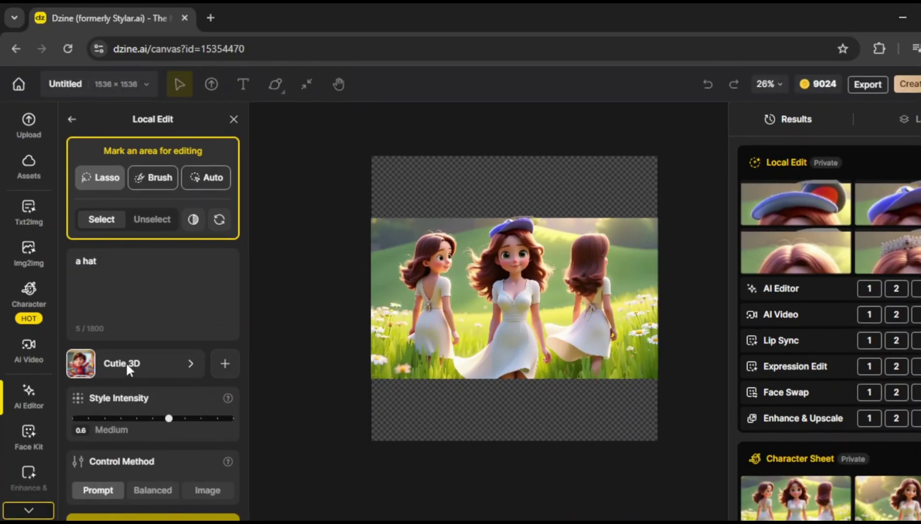
{"action": "scroll", "coordinate": [128, 371], "scroll_direction": "down", "scroll_amount": 1}
{"action": "scroll", "coordinate": [128, 372], "scroll_direction": "up", "scroll_amount": 1}
{"action": "scroll", "coordinate": [128, 372], "scroll_direction": "down", "scroll_amount": 1}
{"action": "scroll", "coordinate": [331, 221], "scroll_direction": "up", "scroll_amount": 3}
{"action": "scroll", "coordinate": [330, 221], "scroll_direction": "down", "scroll_amount": 6}
{"action": "scroll", "coordinate": [337, 219], "scroll_direction": "up", "scroll_amount": 3}
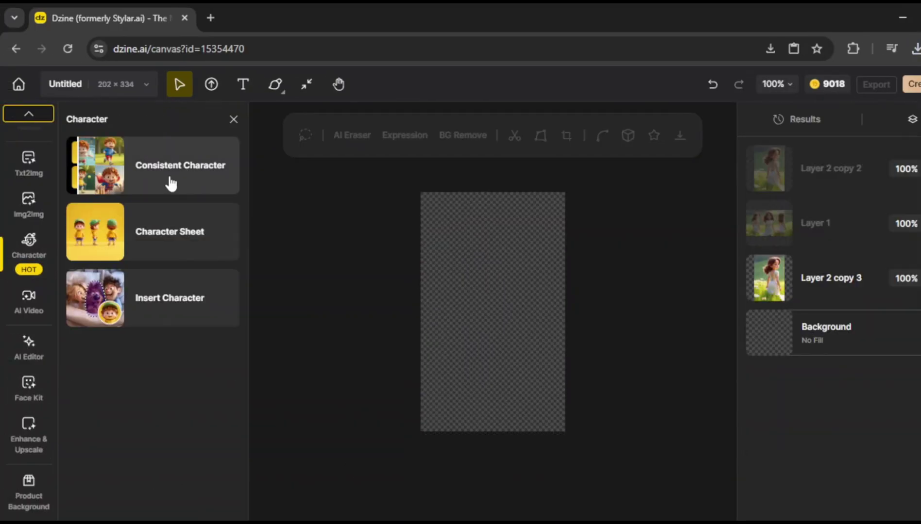
{"action": "left_click", "coordinate": [168, 179]}
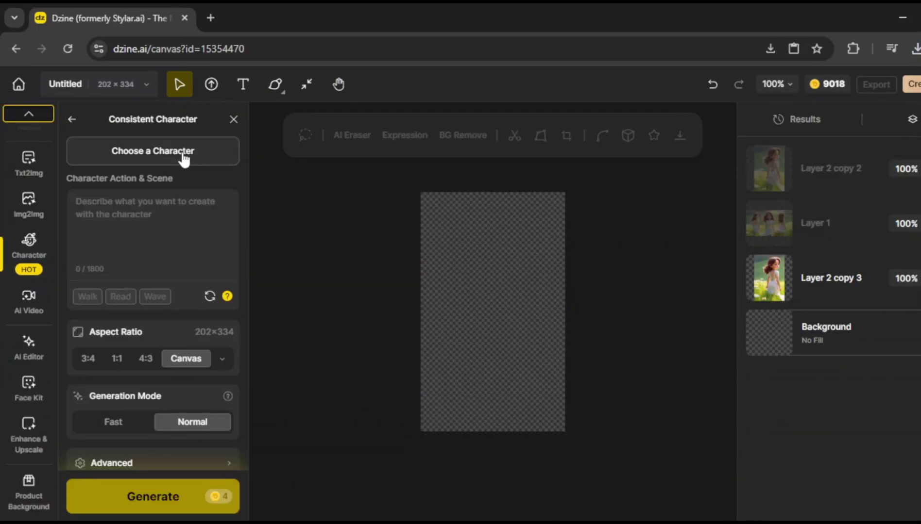
Step: Create a new character from Untitled_2x and Layer 2 copy 3 reference images in Downloads
{"action": "left_click", "coordinate": [184, 159]}
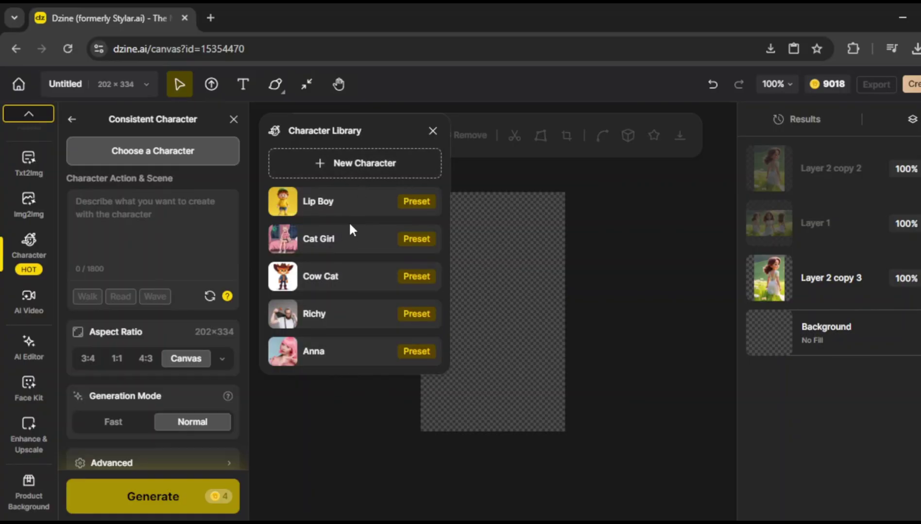
{"action": "left_click", "coordinate": [352, 238]}
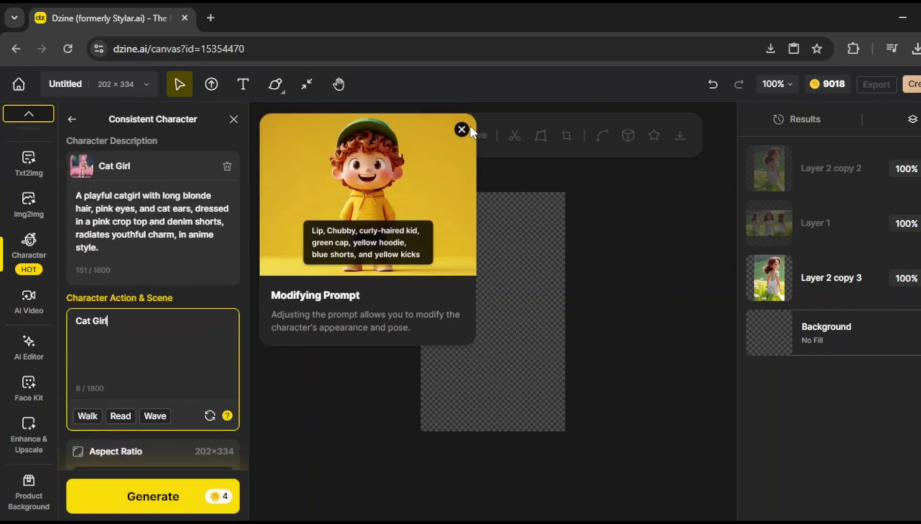
{"action": "left_click", "coordinate": [462, 129]}
{"action": "left_click", "coordinate": [367, 292]}
{"action": "left_click", "coordinate": [69, 176]}
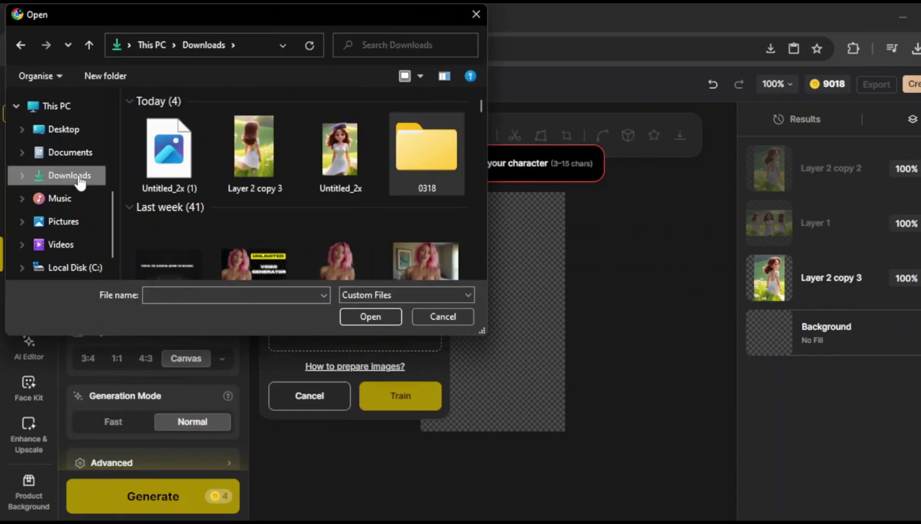
{"action": "double_click", "coordinate": [333, 131]}
{"action": "left_click", "coordinate": [394, 266]}
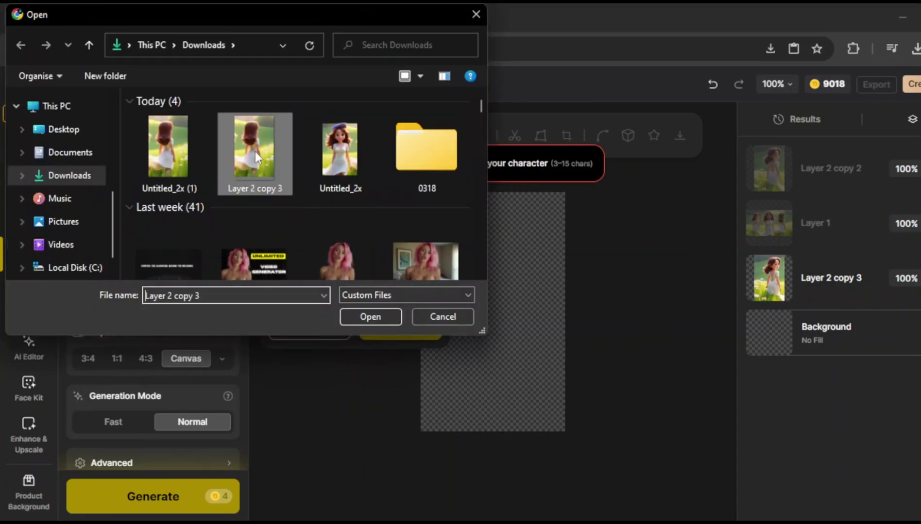
{"action": "double_click", "coordinate": [253, 151]}
Step: Name the character 'lana', start training, and set the aspect ratio to 16:9
{"action": "left_click", "coordinate": [356, 167]}
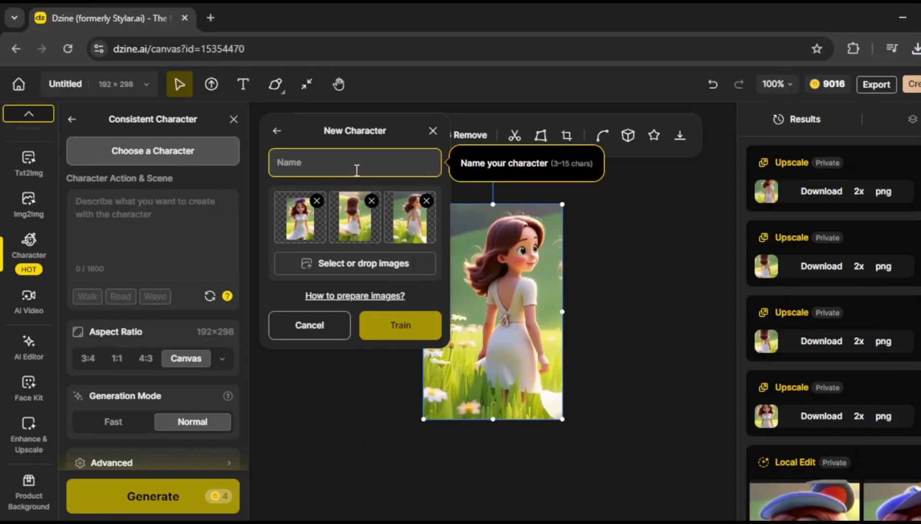
{"action": "type", "text": "lana"}
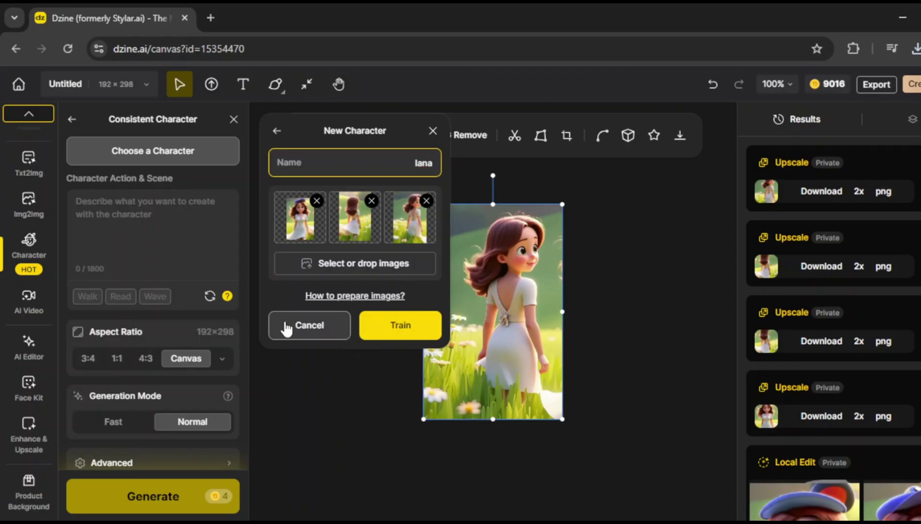
{"action": "left_click", "coordinate": [222, 358]}
{"action": "left_click_drag", "start_coordinate": [360, 228], "coordinate": [423, 236]}
{"action": "left_click", "coordinate": [337, 471]}
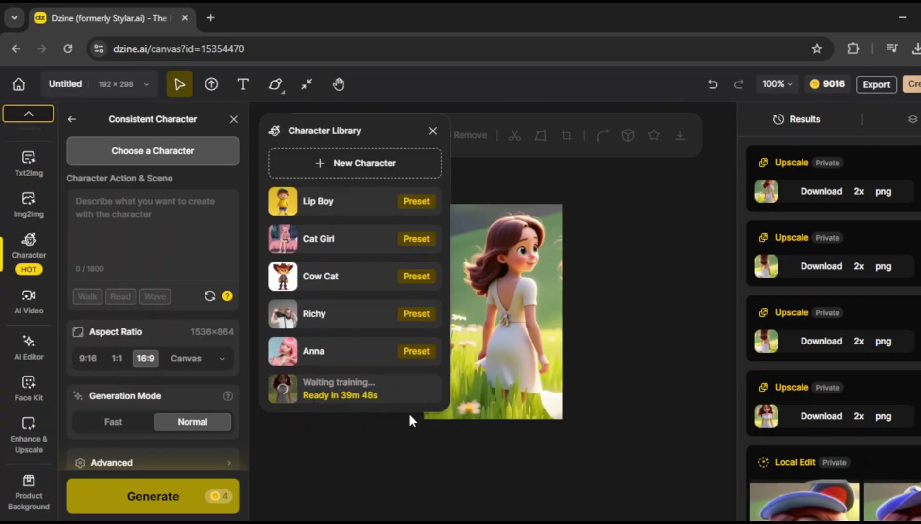
Step: Dismiss the tip and replace lana's scene description with 'standing in christmas festival'
{"action": "scroll", "coordinate": [408, 413], "scroll_direction": "down", "scroll_amount": 1}
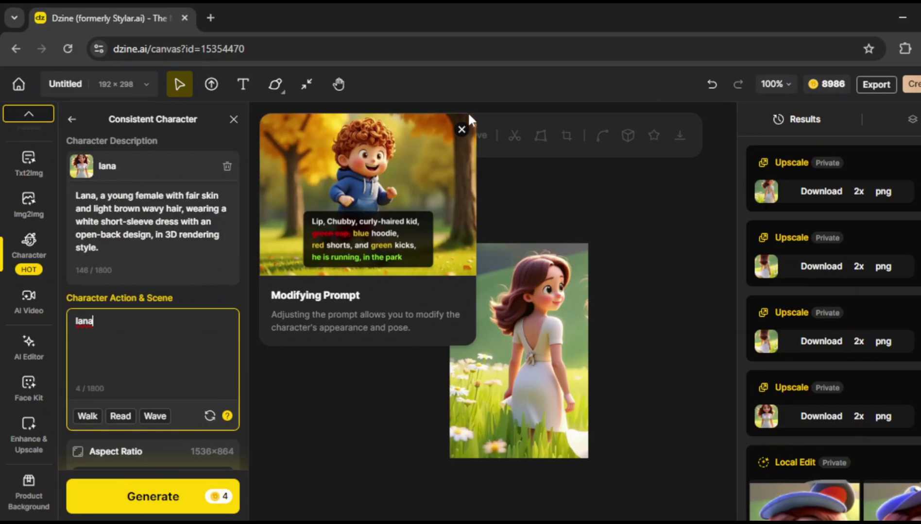
{"action": "left_click", "coordinate": [461, 131]}
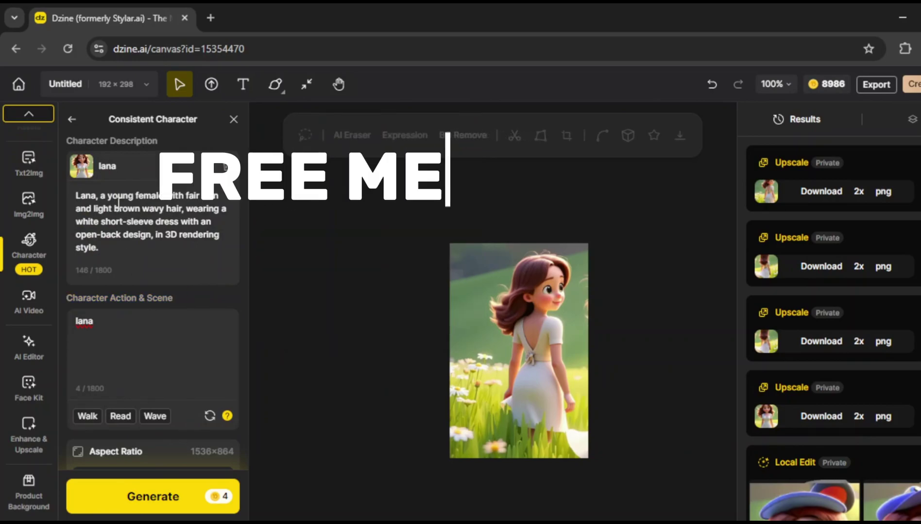
{"action": "scroll", "coordinate": [98, 226], "scroll_direction": "down", "scroll_amount": 1}
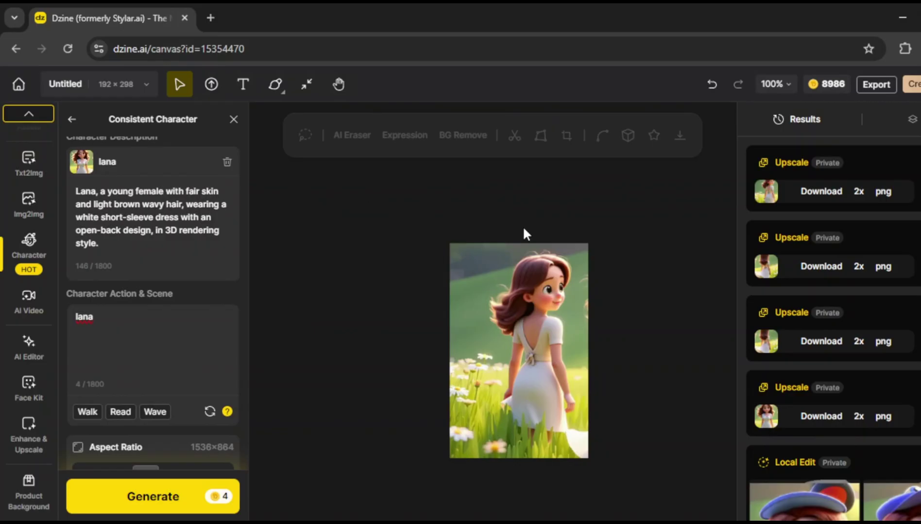
{"action": "left_click", "coordinate": [110, 322]}
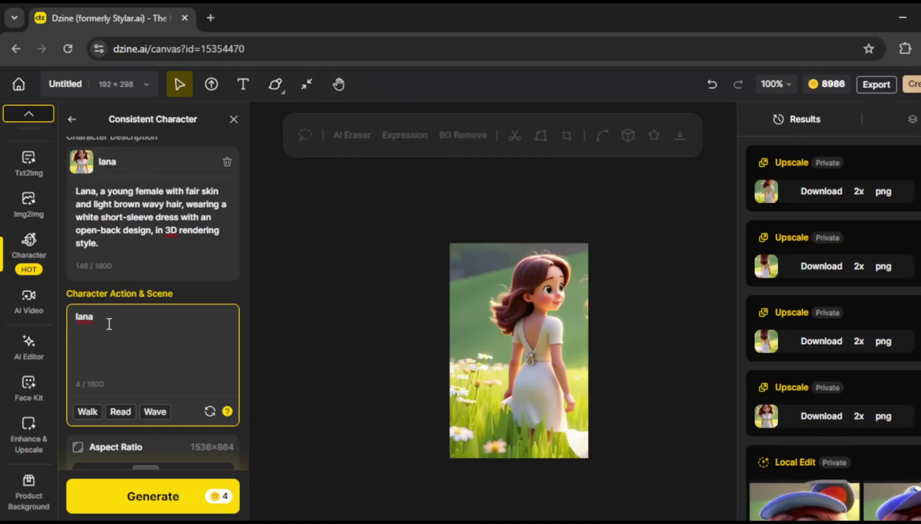
{"action": "key", "text": "BackSpace"}
{"action": "key", "text": "BackSpace"}
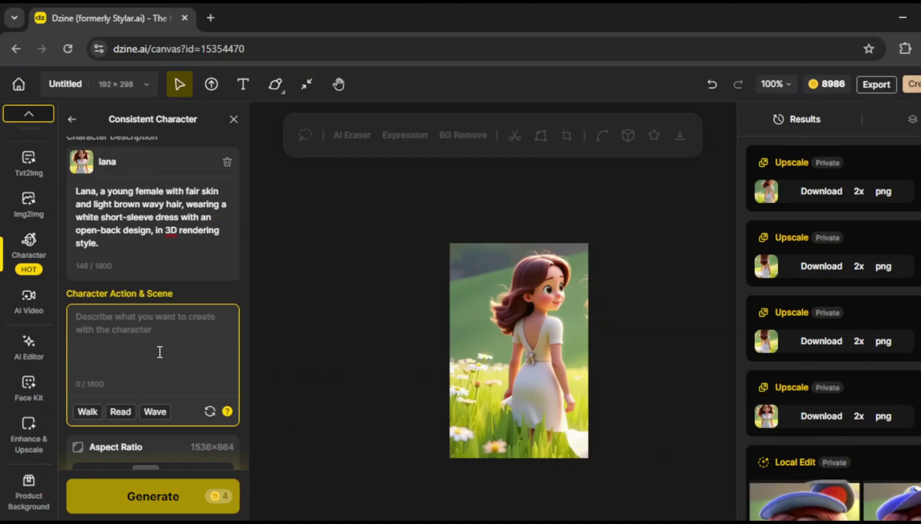
{"action": "type", "text": "standing in "}
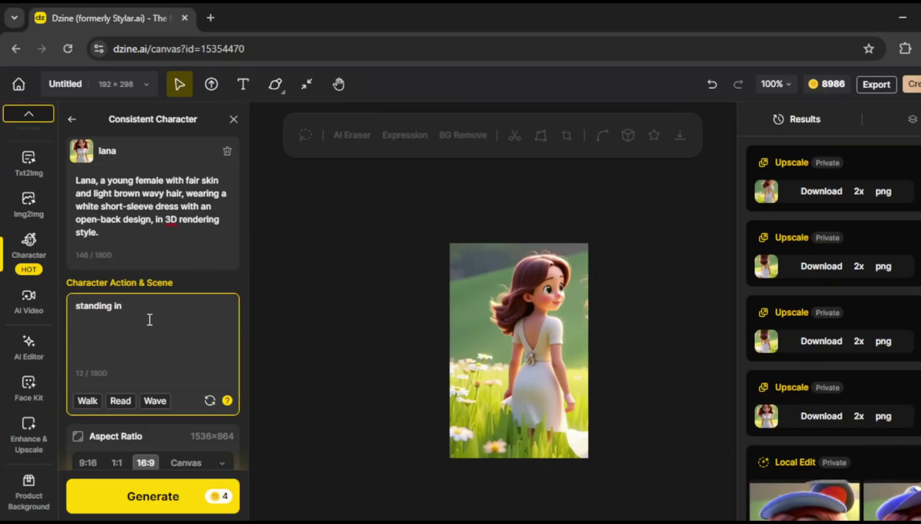
{"action": "type", "text": "christmas festival"}
{"action": "scroll", "coordinate": [149, 320], "scroll_direction": "down", "scroll_amount": 3}
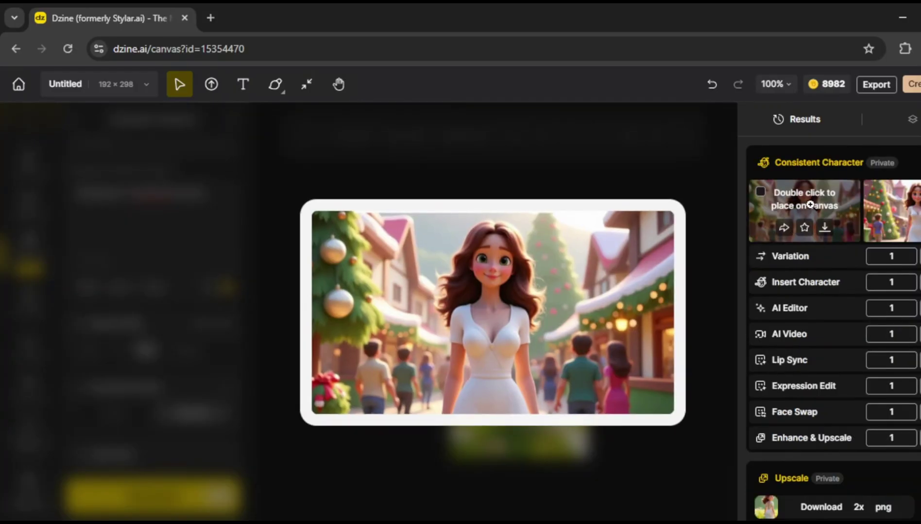
{"action": "left_click", "coordinate": [809, 205]}
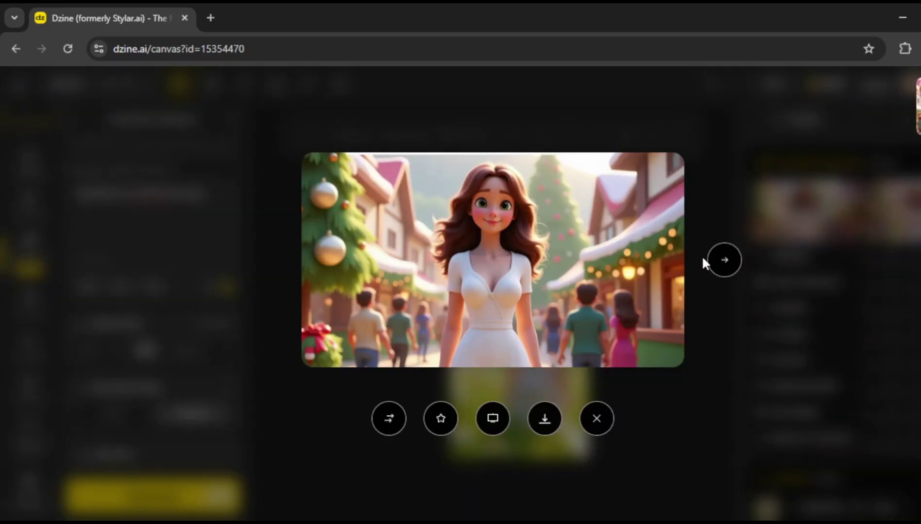
{"action": "left_click", "coordinate": [714, 266]}
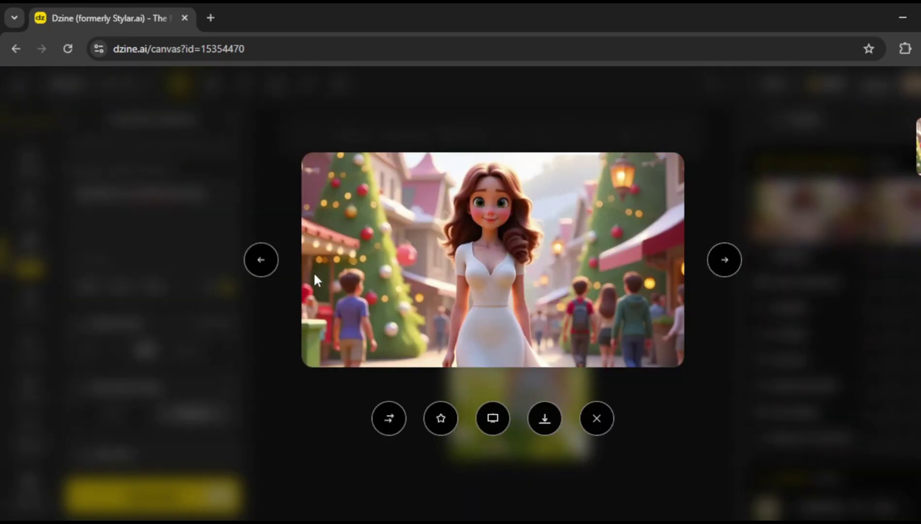
{"action": "left_click", "coordinate": [268, 272]}
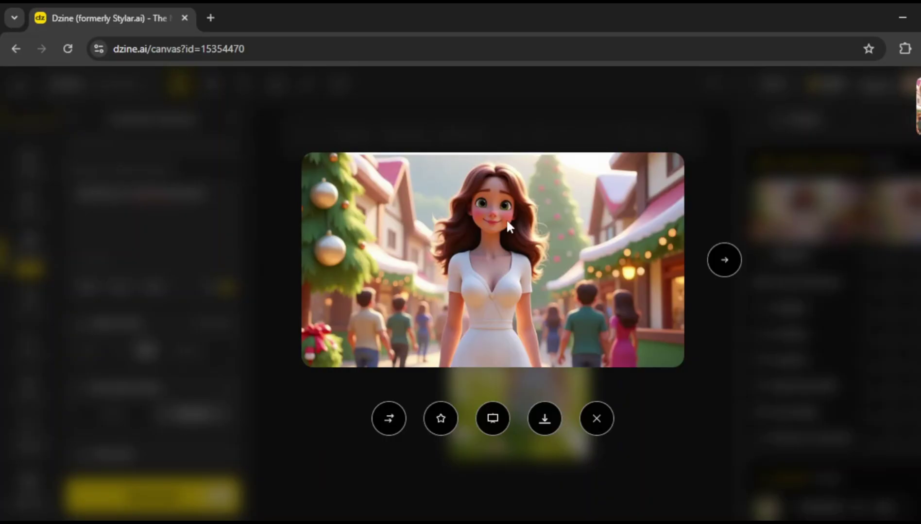
{"action": "left_click", "coordinate": [732, 266]}
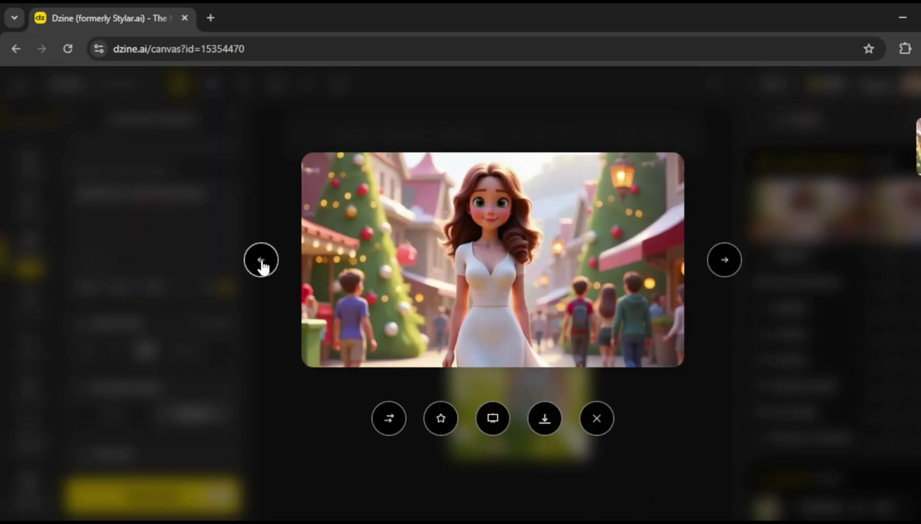
{"action": "left_click", "coordinate": [261, 262]}
{"action": "left_click", "coordinate": [751, 260]}
{"action": "scroll", "coordinate": [647, 218], "scroll_direction": "up", "scroll_amount": 5}
Step: Replace the Christmas description with 'sitting a in a park' and generate Lana's park images
{"action": "scroll", "coordinate": [667, 276], "scroll_direction": "down", "scroll_amount": 5}
{"action": "left_click", "coordinate": [212, 200]}
{"action": "key", "text": "ctrl+a"}
{"action": "key", "text": "BackSpace"}
{"action": "type", "text": "a"}
{"action": "key", "text": "BackSpace"}
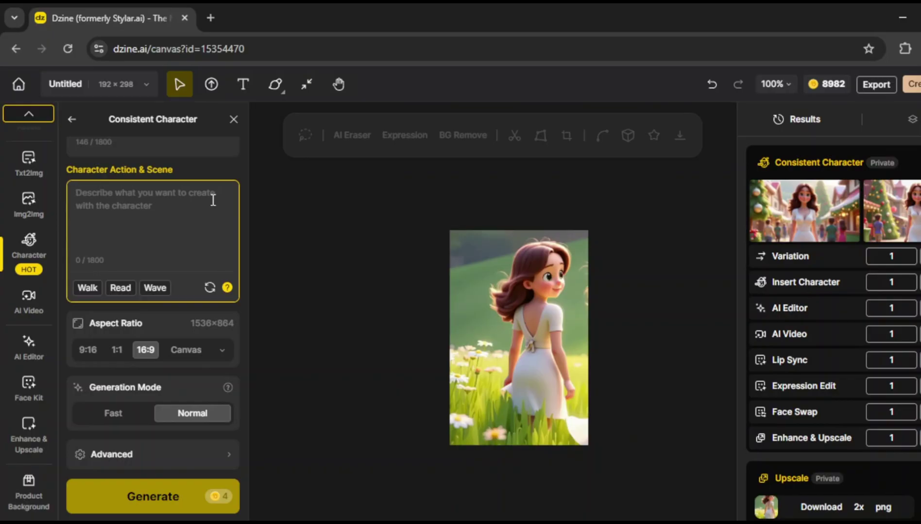
{"action": "type", "text": "sitting a in apr"}
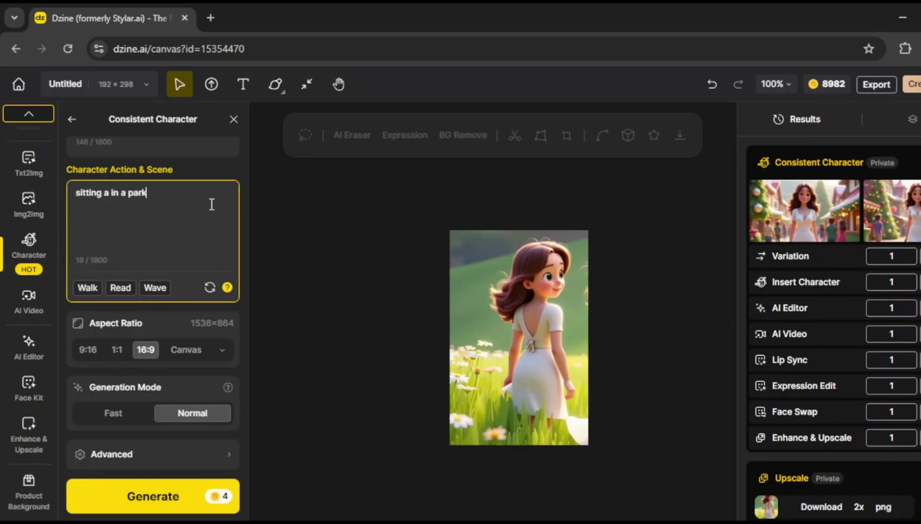
{"action": "left_click", "coordinate": [161, 498]}
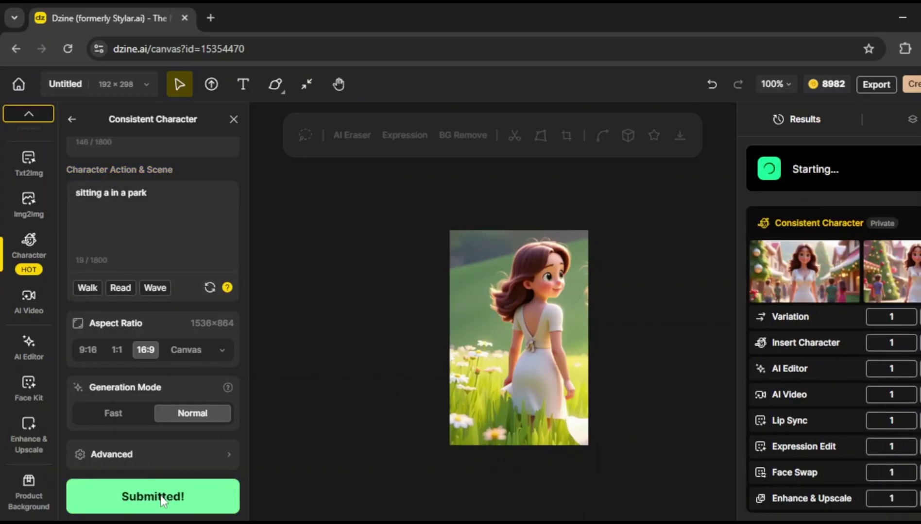
Step: View the park bench results full size and step back through earlier images
{"action": "mouse_move", "coordinate": [841, 228]}
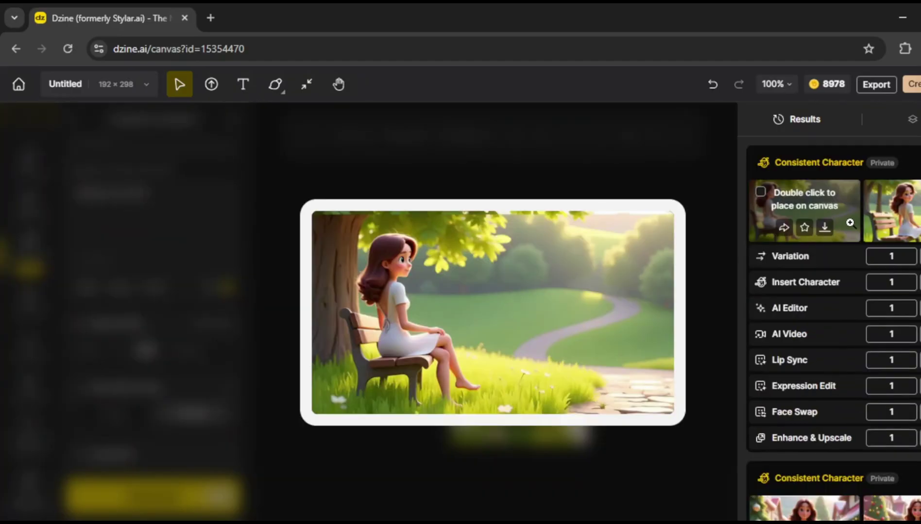
{"action": "mouse_move", "coordinate": [886, 213]}
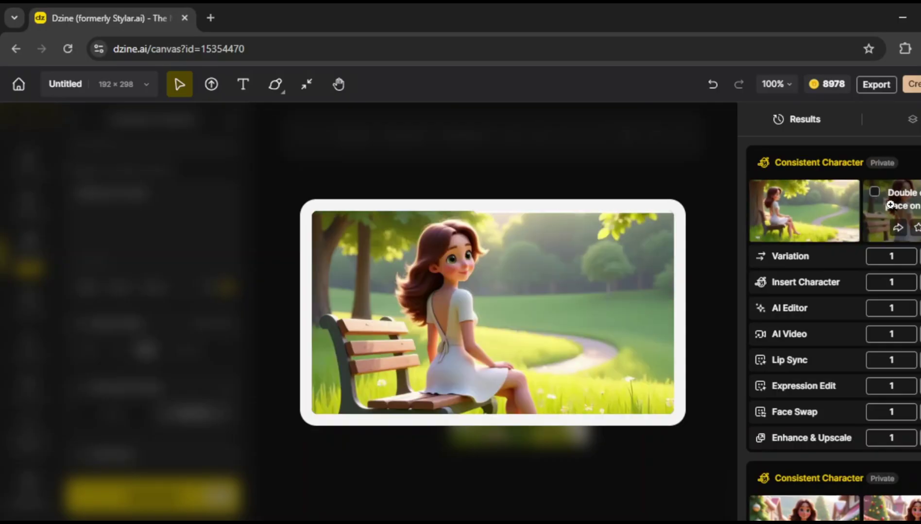
{"action": "mouse_move", "coordinate": [818, 203]}
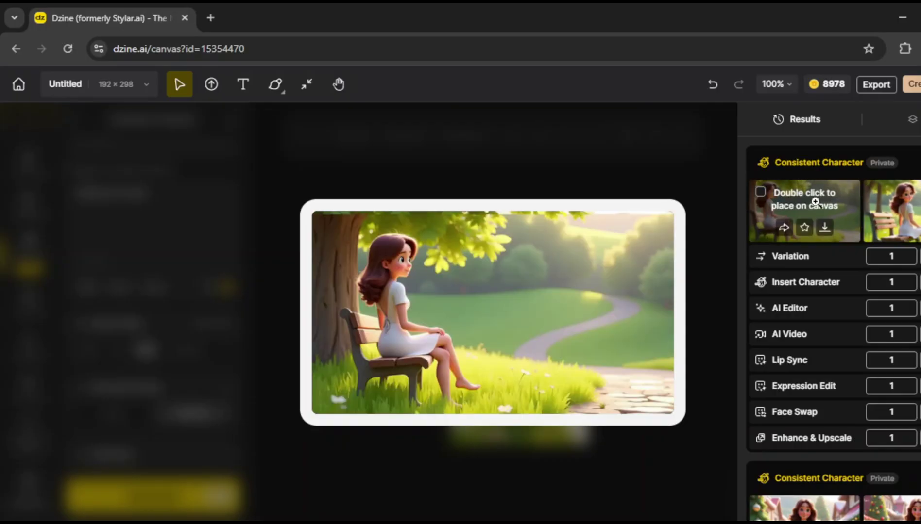
{"action": "left_click", "coordinate": [886, 194]}
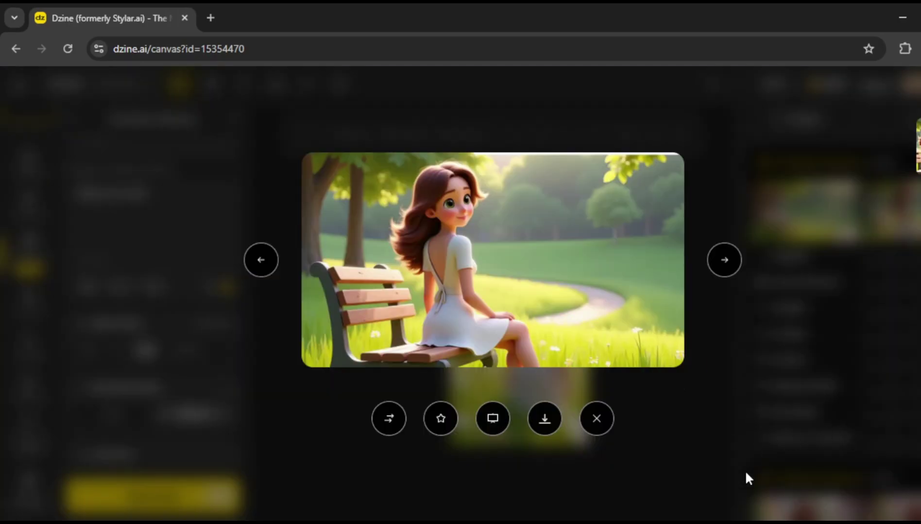
{"action": "key", "text": "Left"}
{"action": "key", "text": "Left"}
{"action": "key", "text": "Left"}
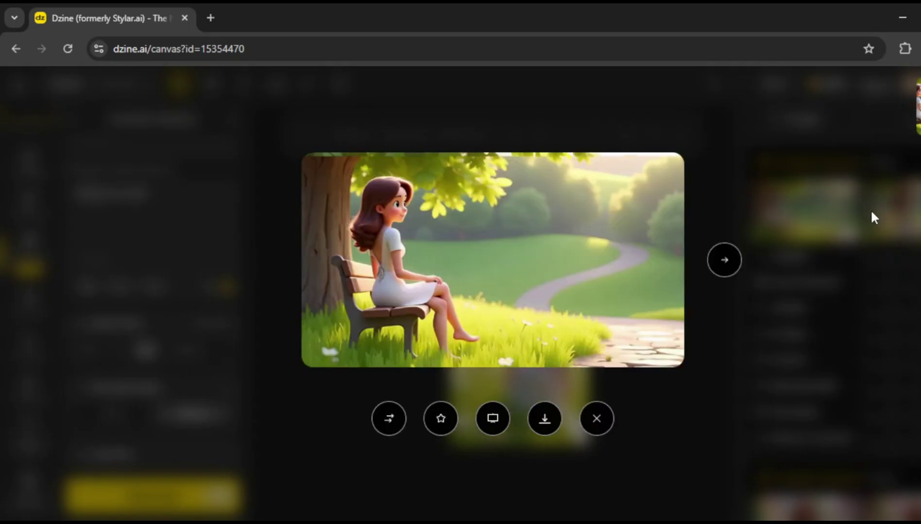
Step: Close the full-size image viewer and bring up the AI Video tools
{"action": "key", "text": "Escape"}
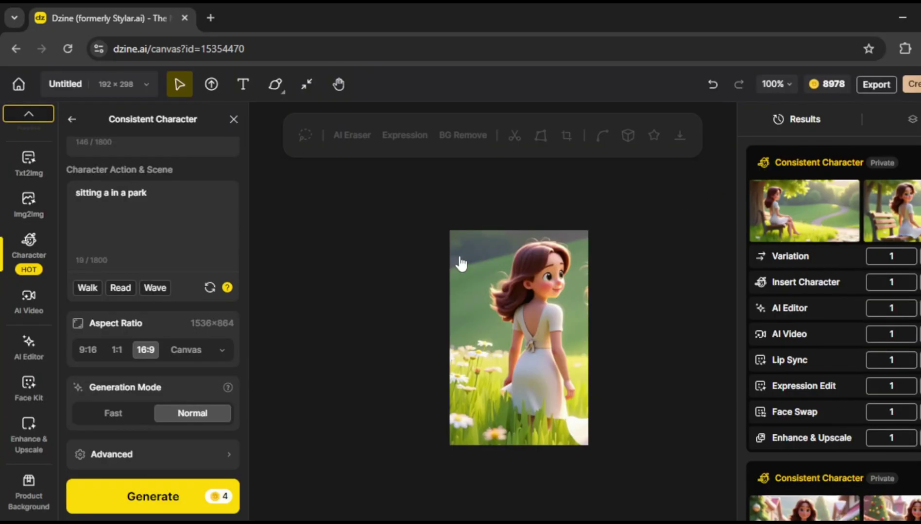
{"action": "scroll", "coordinate": [333, 361], "scroll_direction": "down", "scroll_amount": 5}
{"action": "scroll", "coordinate": [332, 357], "scroll_direction": "up", "scroll_amount": 3}
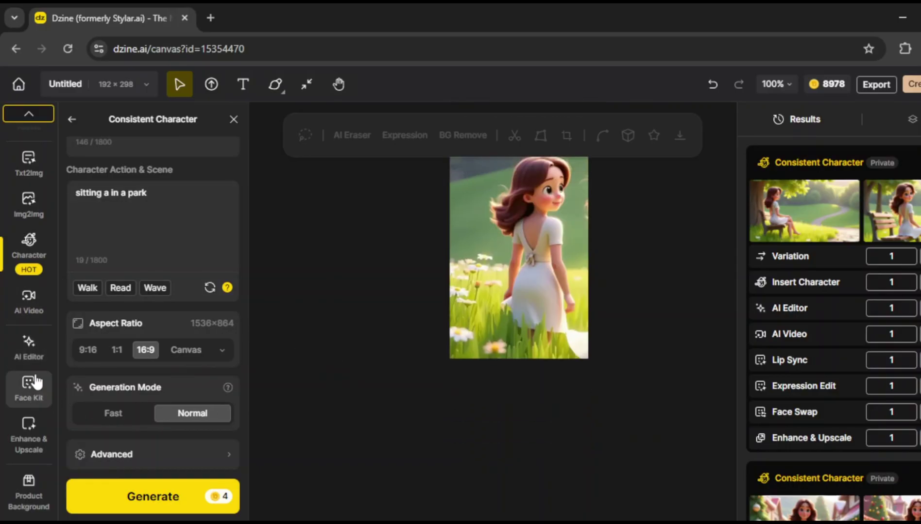
{"action": "left_click", "coordinate": [32, 314]}
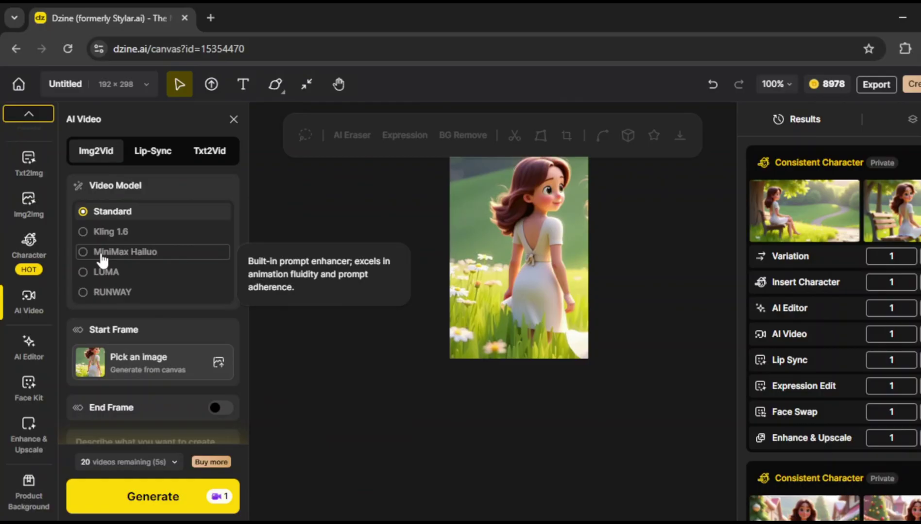
Step: Try MiniMax Hailuo and then LUMA as the video model
{"action": "left_click", "coordinate": [109, 260]}
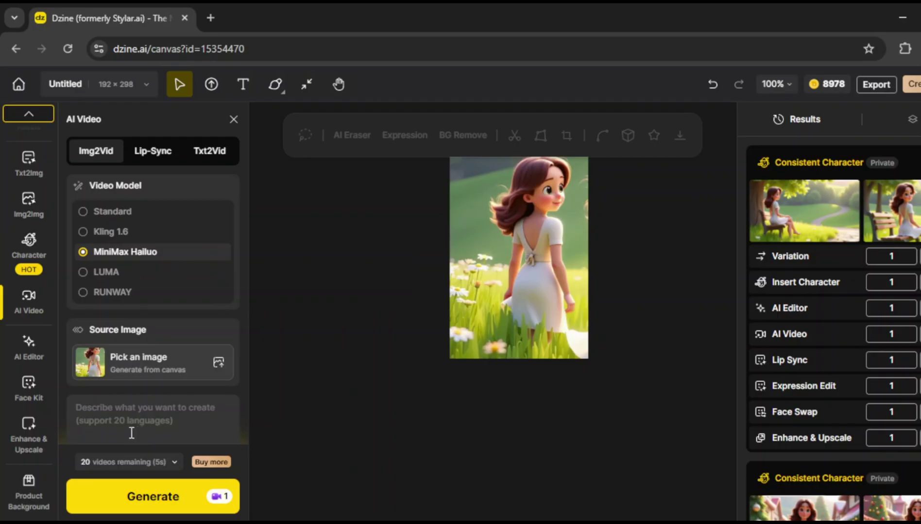
{"action": "scroll", "coordinate": [152, 252], "scroll_direction": "down", "scroll_amount": 1}
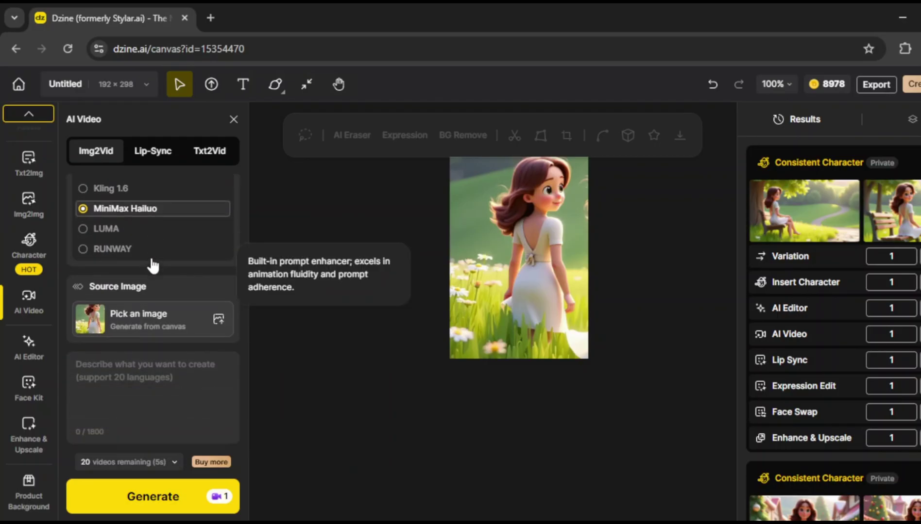
{"action": "scroll", "coordinate": [153, 266], "scroll_direction": "up", "scroll_amount": 1}
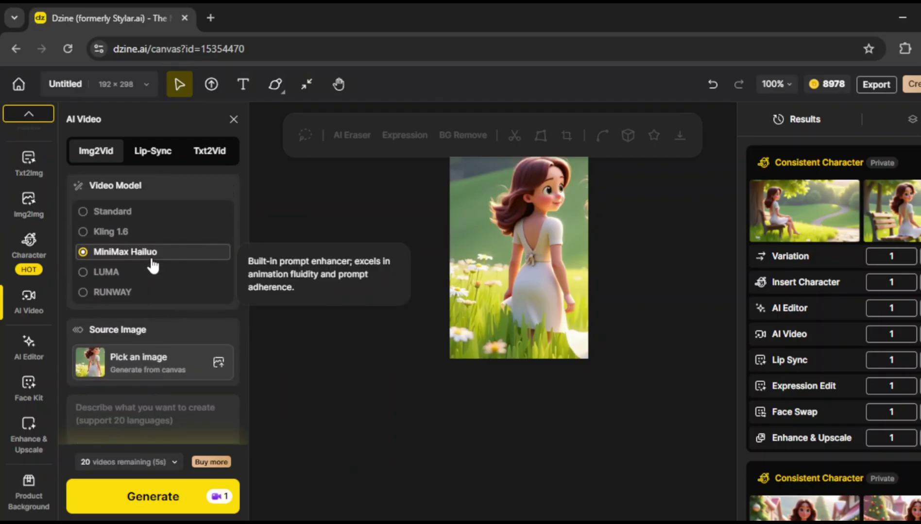
{"action": "left_click", "coordinate": [107, 276]}
{"action": "scroll", "coordinate": [123, 308], "scroll_direction": "down", "scroll_amount": 2}
{"action": "scroll", "coordinate": [128, 321], "scroll_direction": "up", "scroll_amount": 2}
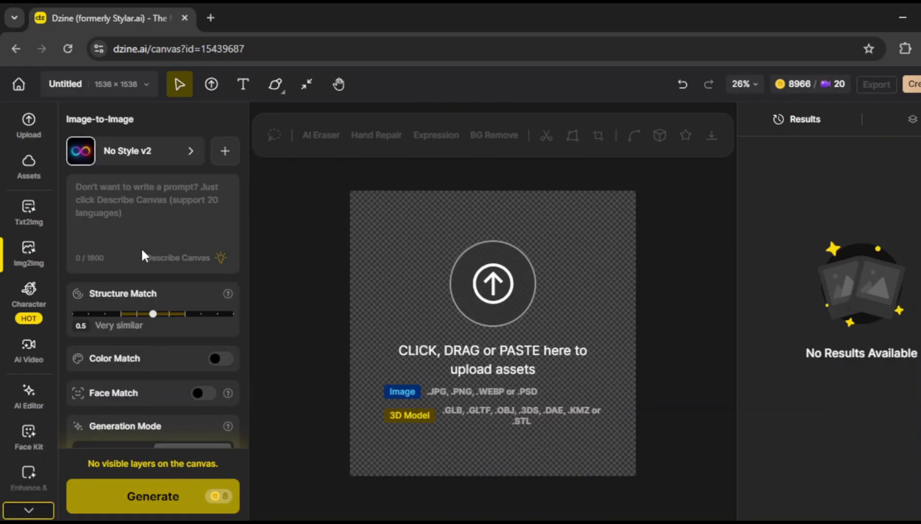
Step: Generate Consistent Character images of lana with the prompt 'playing in a park with a young boy'
{"action": "left_click", "coordinate": [36, 303]}
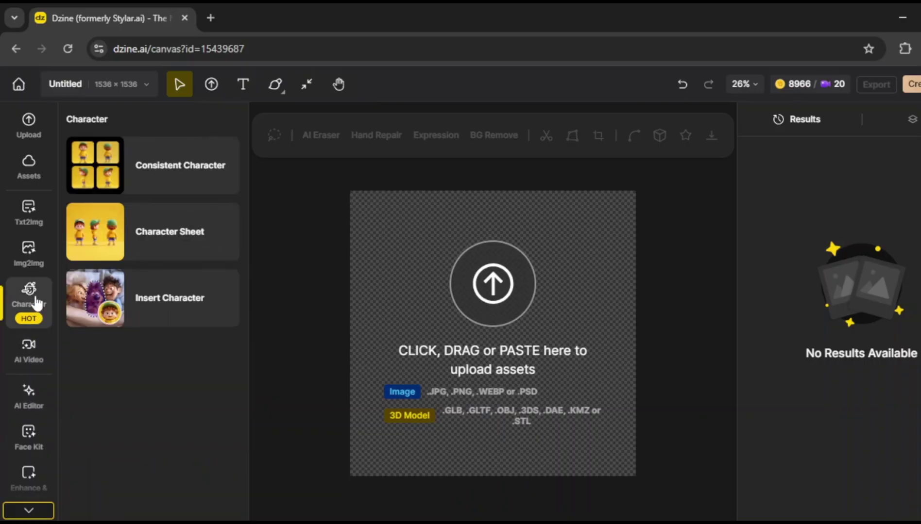
{"action": "left_click", "coordinate": [152, 171]}
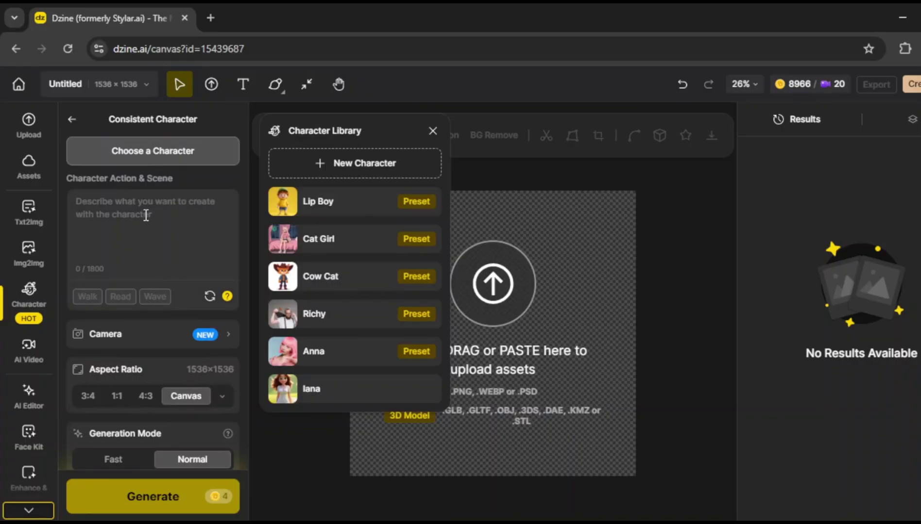
{"action": "left_click", "coordinate": [151, 210]}
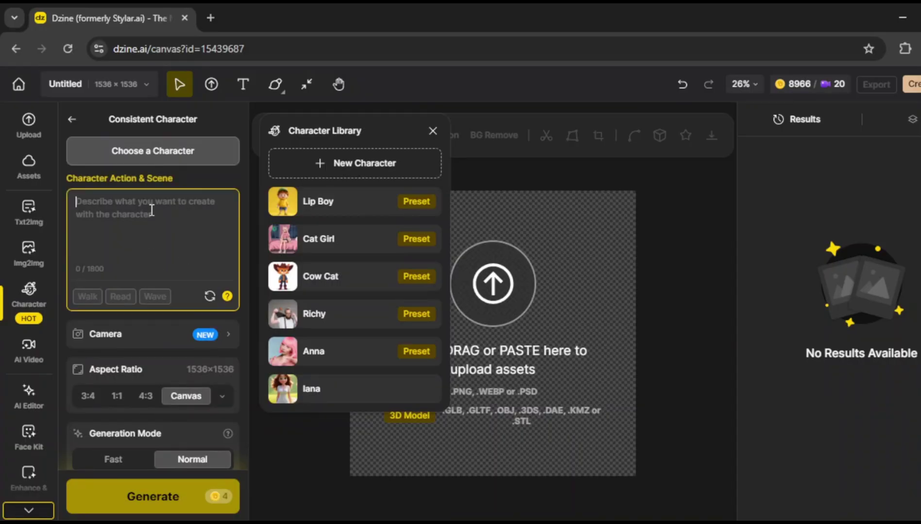
{"action": "left_click", "coordinate": [323, 394]}
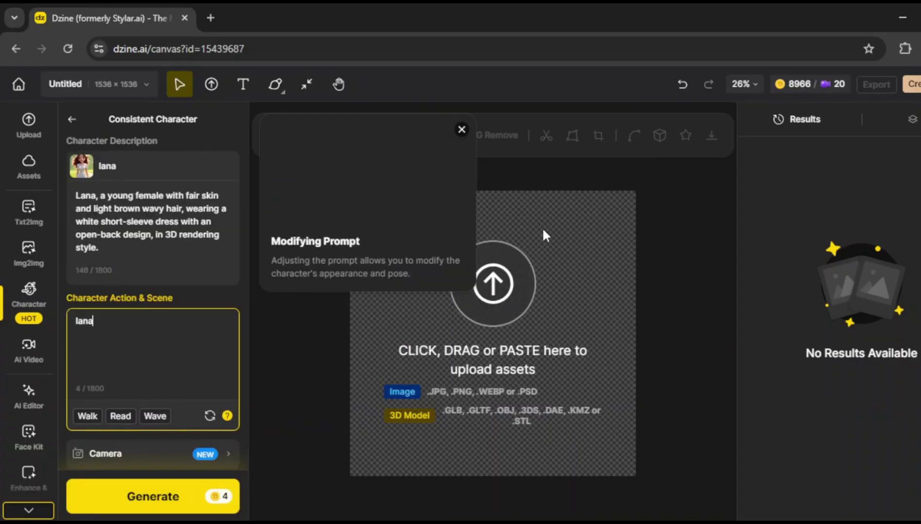
{"action": "type", "text": "playinjg in a park with a young boy"}
{"action": "scroll", "coordinate": [190, 413], "scroll_direction": "down", "scroll_amount": 2}
{"action": "scroll", "coordinate": [189, 414], "scroll_direction": "down", "scroll_amount": 2}
{"action": "left_click", "coordinate": [154, 498]}
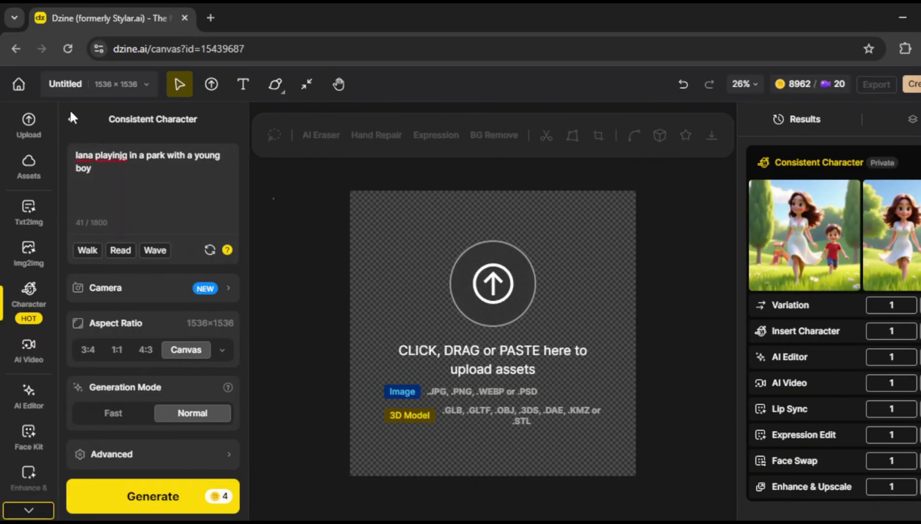
{"action": "left_click", "coordinate": [71, 119]}
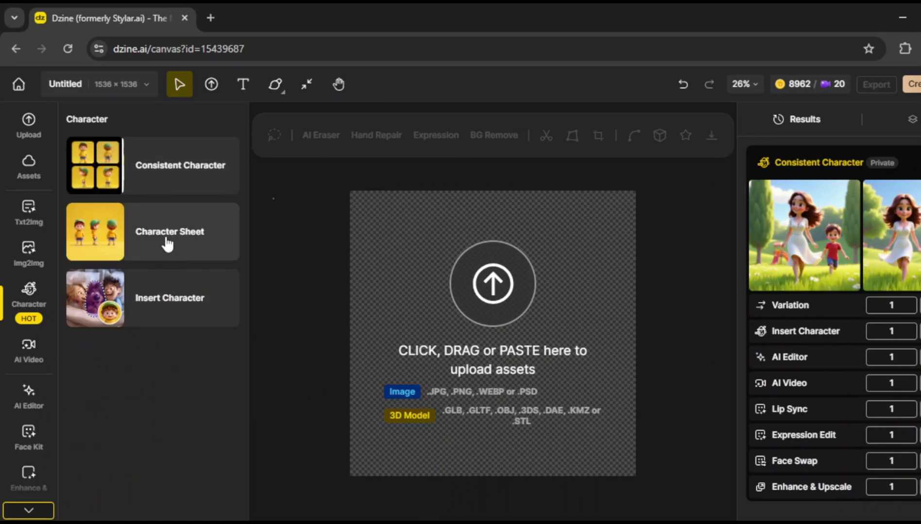
Step: In Insert Character, create a Variation of the park image of Lana and the boy
{"action": "left_click", "coordinate": [822, 333]}
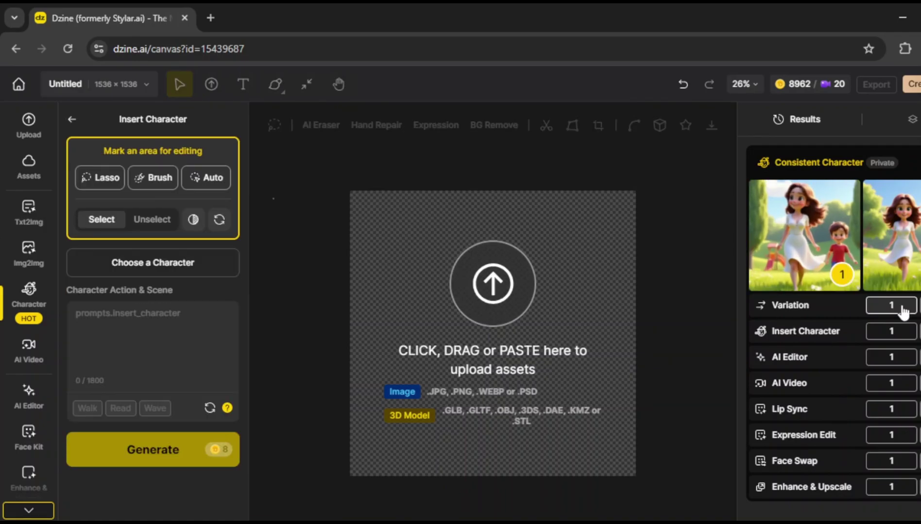
{"action": "left_click", "coordinate": [902, 309]}
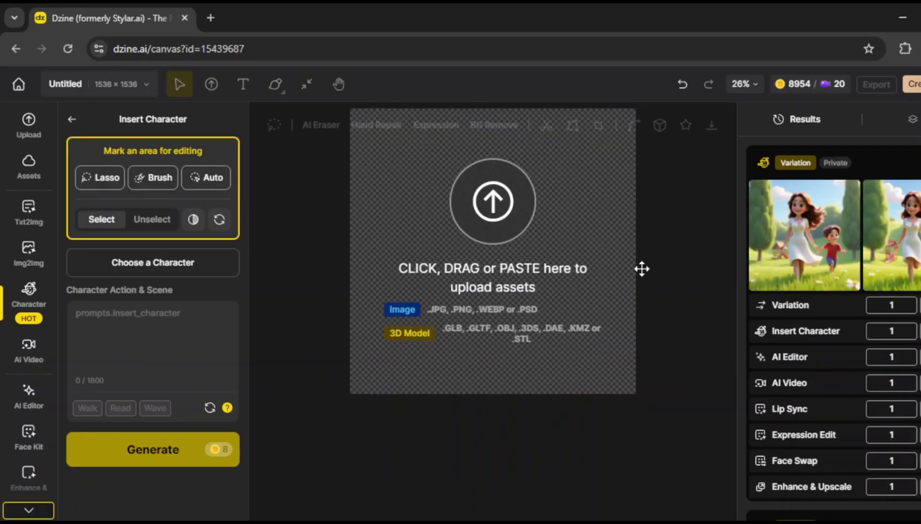
Step: Send the park variation to Insert Character and lasso the little boy as the replacement area
{"action": "left_click", "coordinate": [907, 331]}
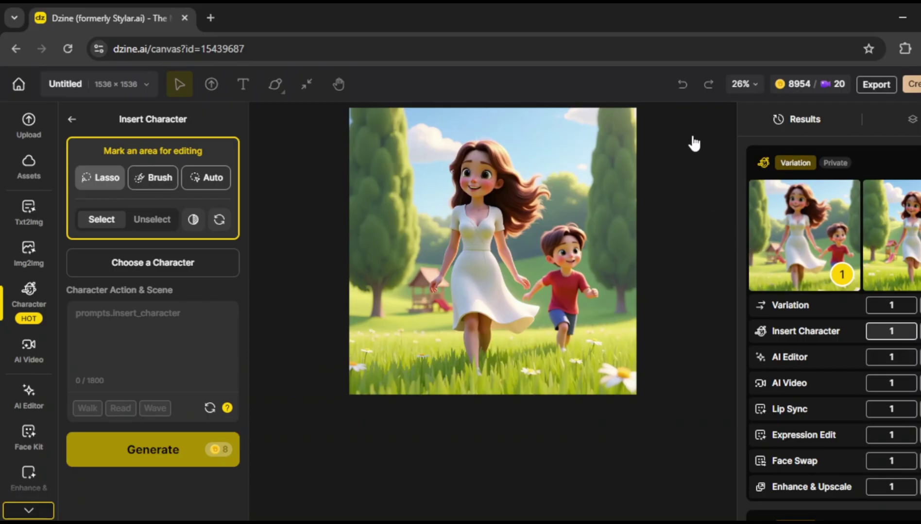
{"action": "scroll", "coordinate": [672, 187], "scroll_direction": "up", "scroll_amount": 3}
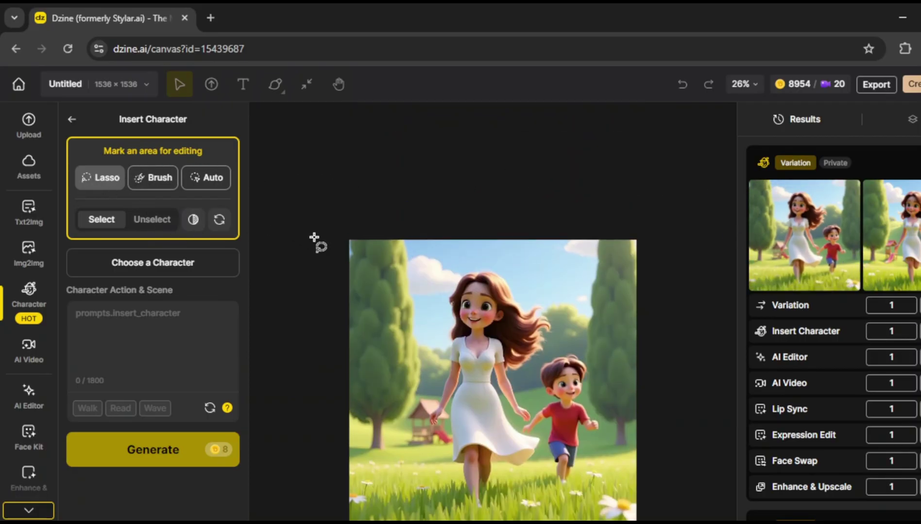
{"action": "scroll", "coordinate": [538, 372], "scroll_direction": "down", "scroll_amount": 3}
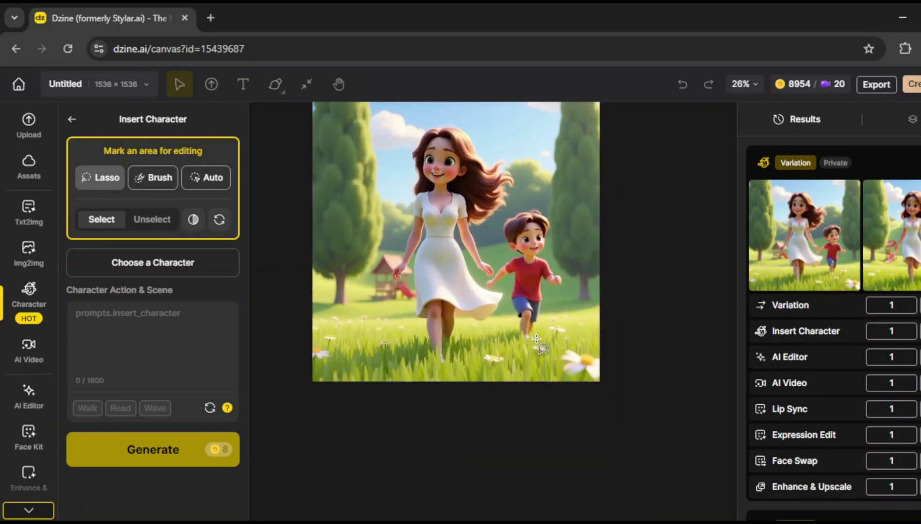
{"action": "mouse_move", "coordinate": [536, 338]}
{"action": "left_mouse_down"}
{"action": "mouse_move", "coordinate": [568, 281]}
{"action": "mouse_move", "coordinate": [568, 240]}
{"action": "mouse_move", "coordinate": [549, 206]}
{"action": "mouse_move", "coordinate": [531, 201]}
{"action": "mouse_move", "coordinate": [499, 218]}
{"action": "mouse_move", "coordinate": [498, 274]}
{"action": "mouse_move", "coordinate": [483, 288]}
{"action": "mouse_move", "coordinate": [505, 288]}
{"action": "mouse_move", "coordinate": [540, 330]}
{"action": "left_mouse_up"}
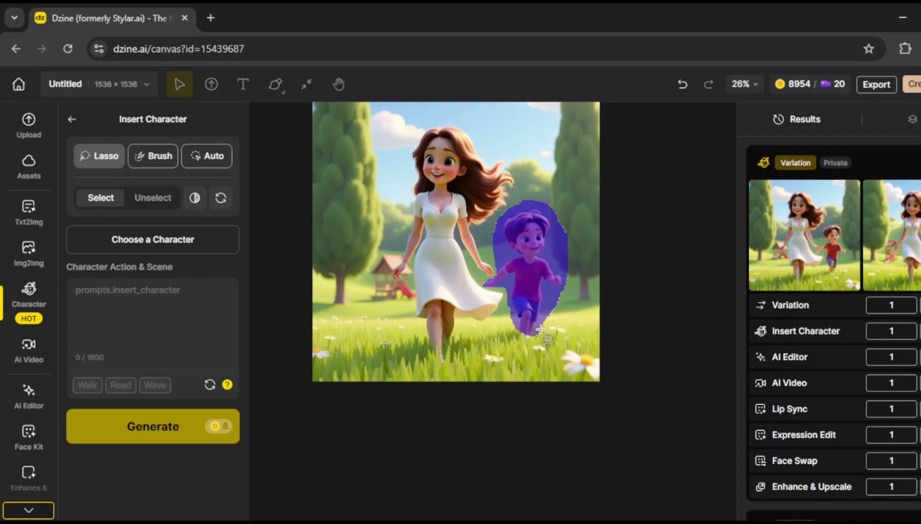
Step: Insert Lip Boy in place of the boy with the action 'playing in the park' and generate
{"action": "left_click", "coordinate": [193, 255]}
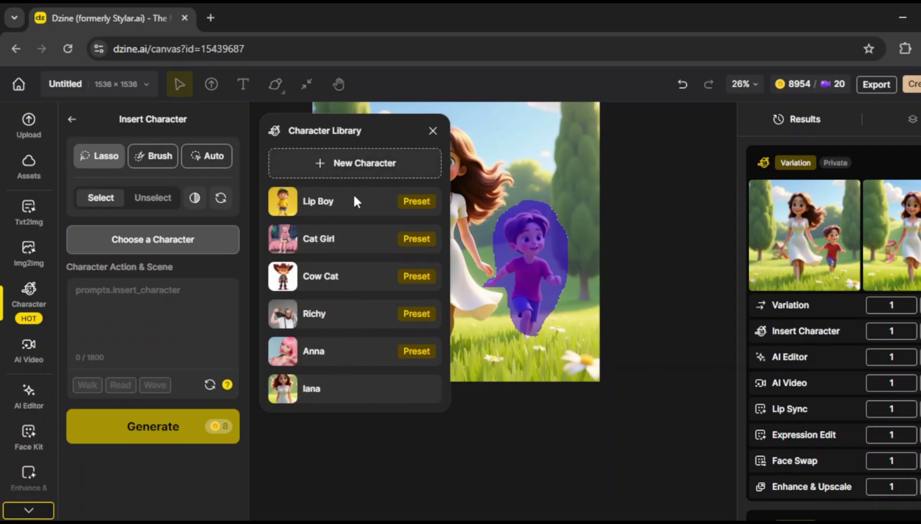
{"action": "left_click", "coordinate": [353, 209]}
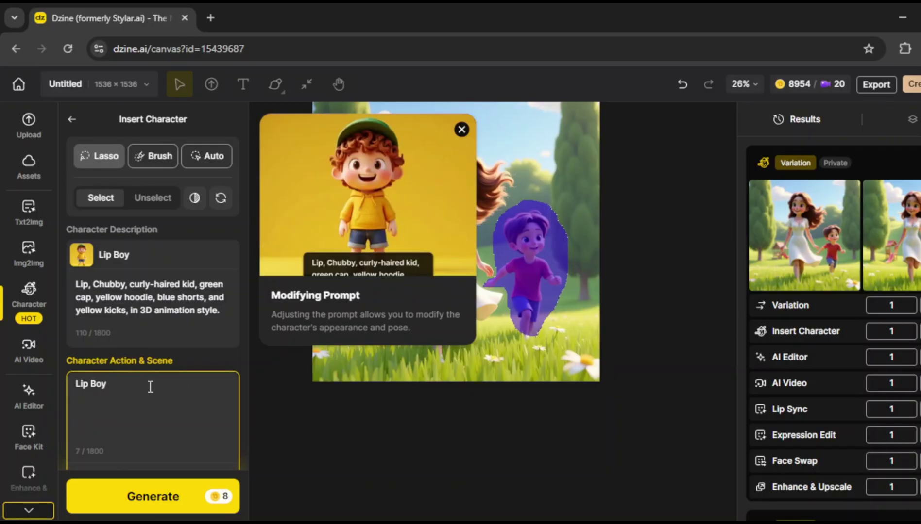
{"action": "type", "text": "playing in th"}
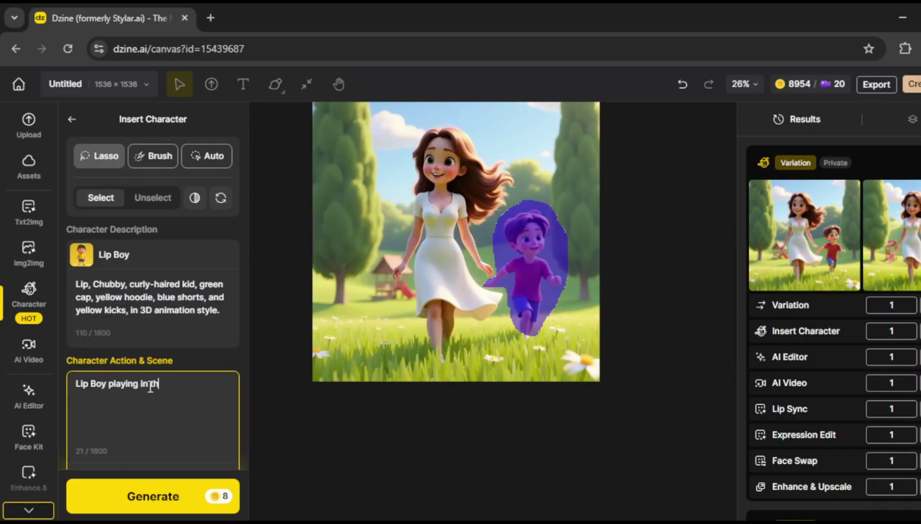
{"action": "type", "text": "e park"}
{"action": "left_click", "coordinate": [192, 507]}
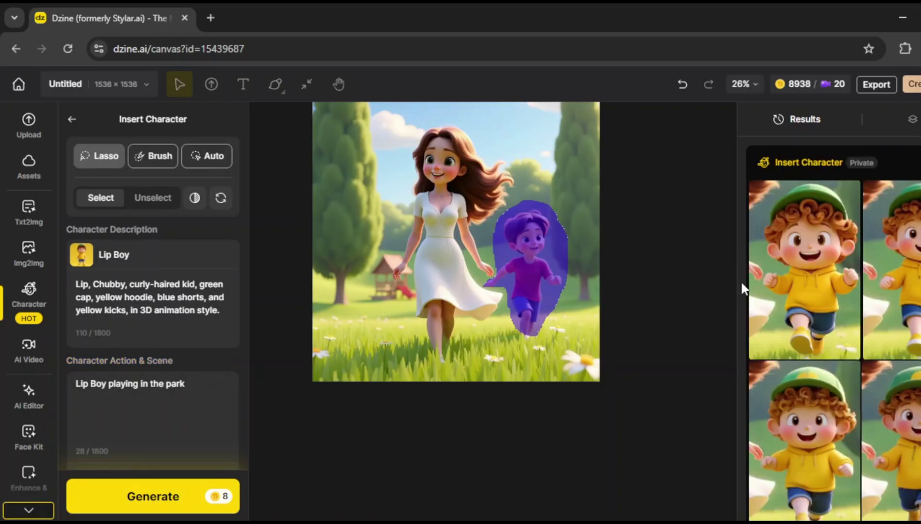
{"action": "mouse_move", "coordinate": [772, 268]}
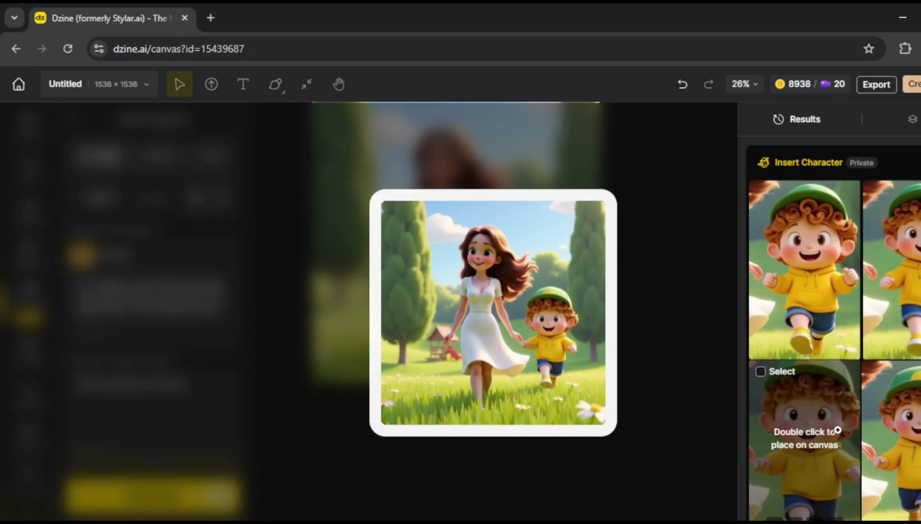
{"action": "left_click", "coordinate": [813, 295]}
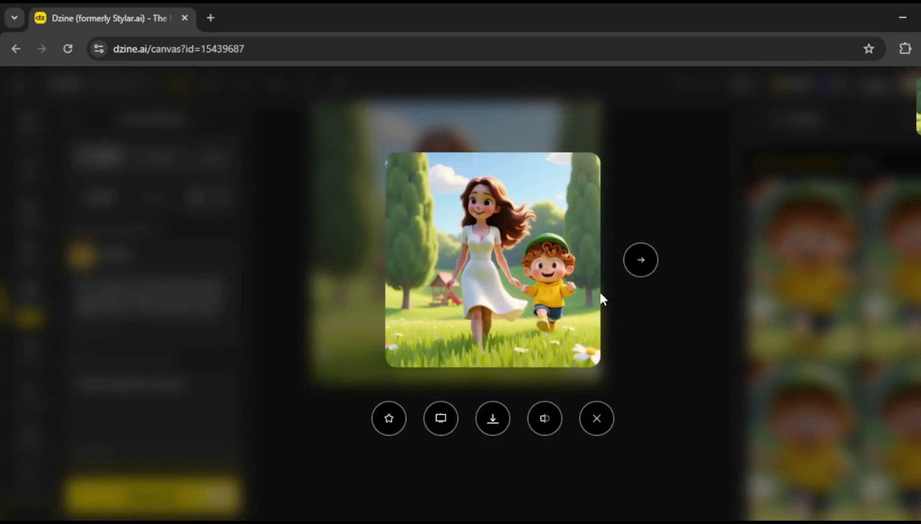
{"action": "left_click", "coordinate": [724, 318]}
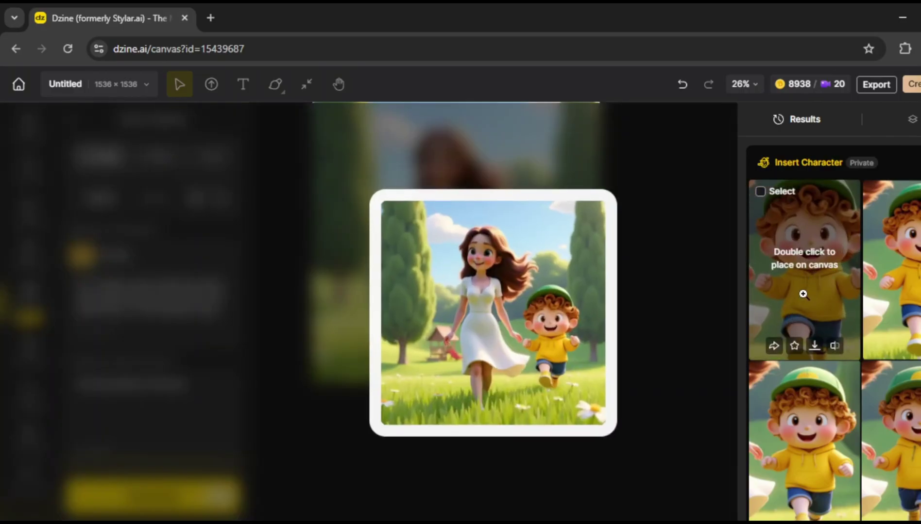